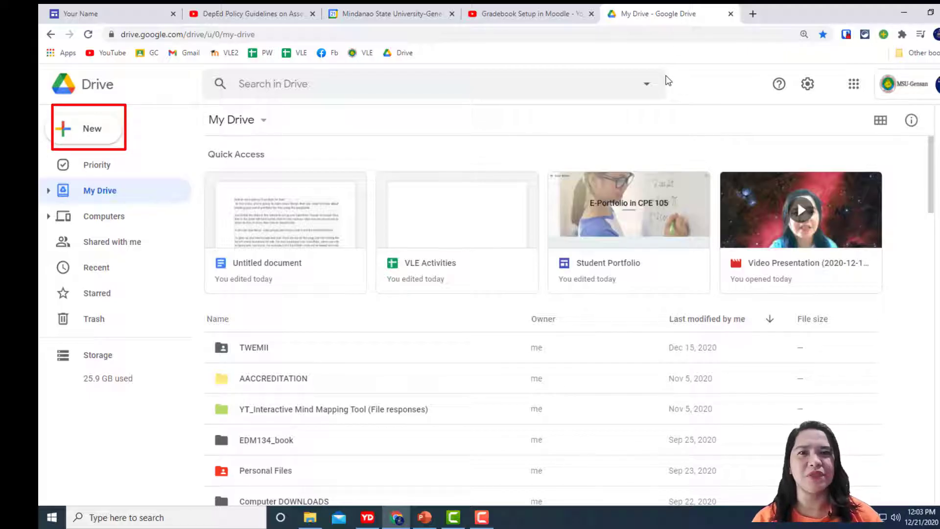
Launch Google Sites from Drive's New > More menu, loading sites.google.com/new in a new tab.
click(70, 133)
mouse_move(96, 300)
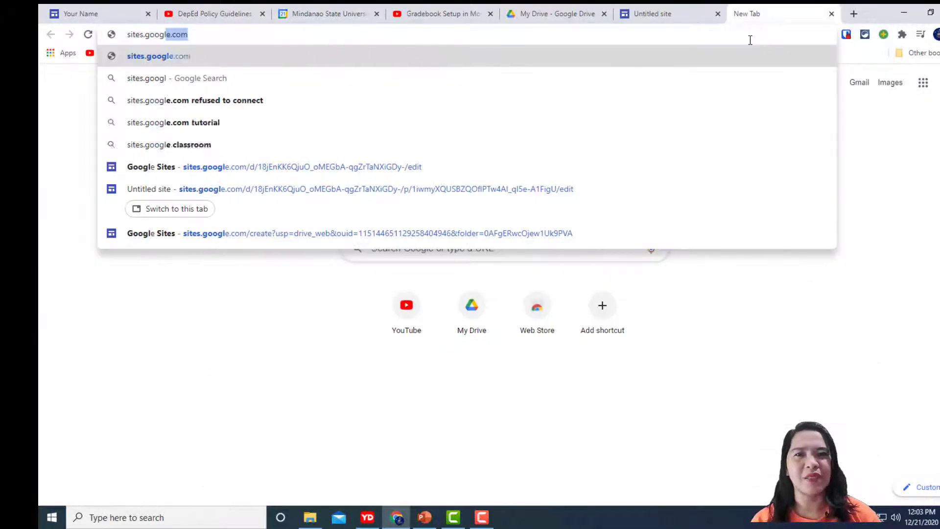
key(Return)
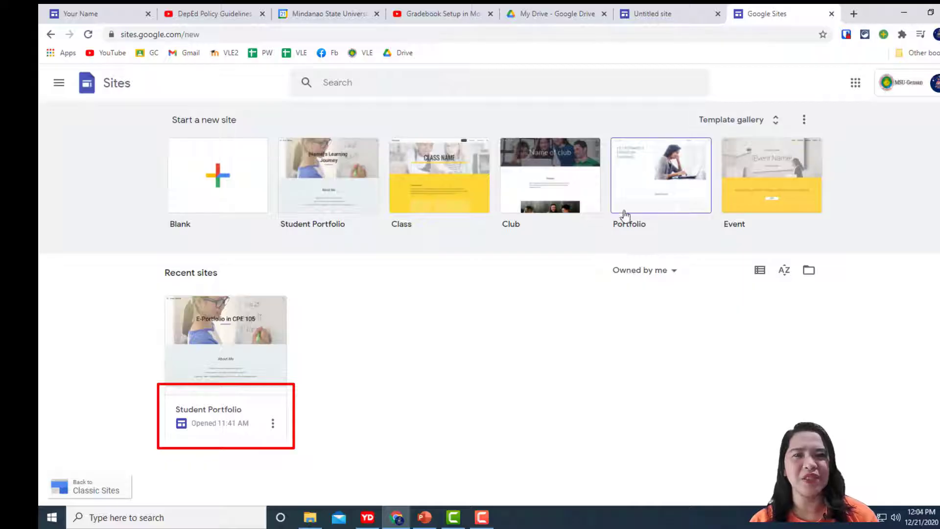
Open the Student Portfolio card under Recent sites.
click(224, 377)
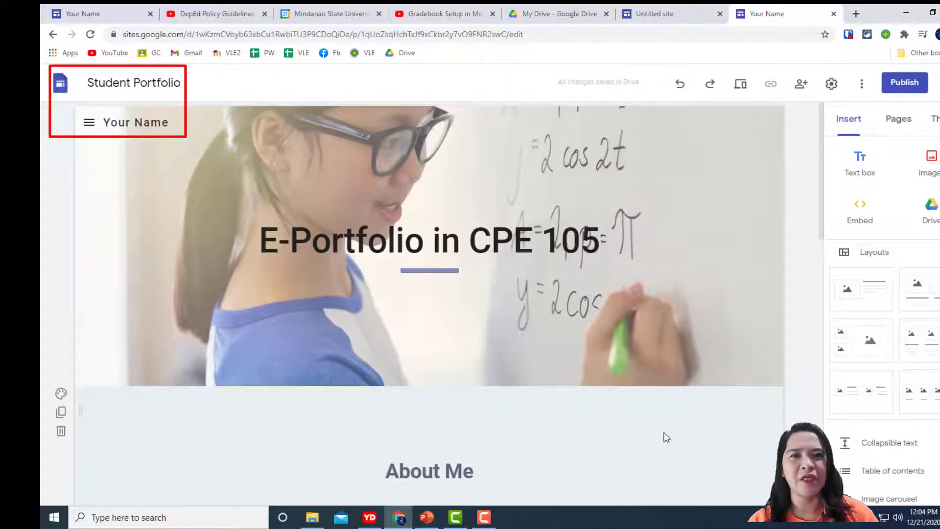
Rename the site document from Student Portfolio to the owner's surname plus 'E-Portfolio'.
click(114, 86)
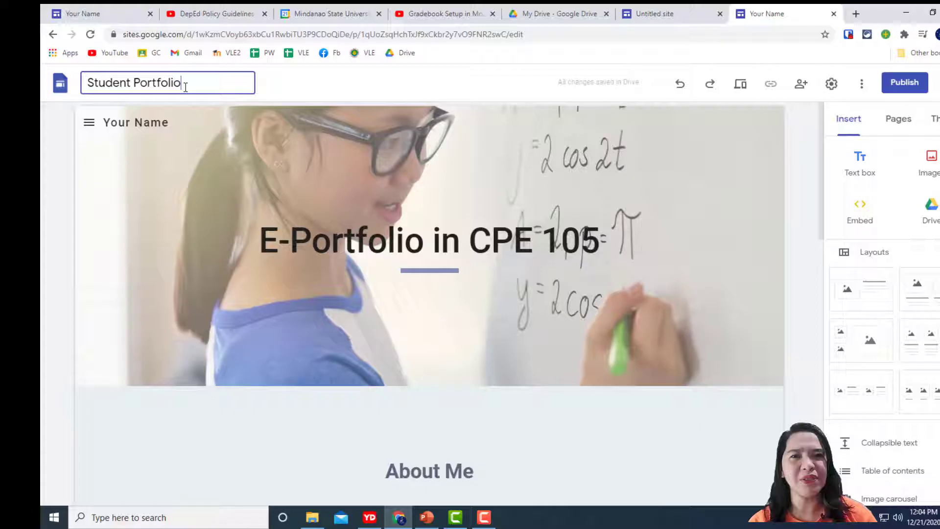
drag(185, 87, 86, 85)
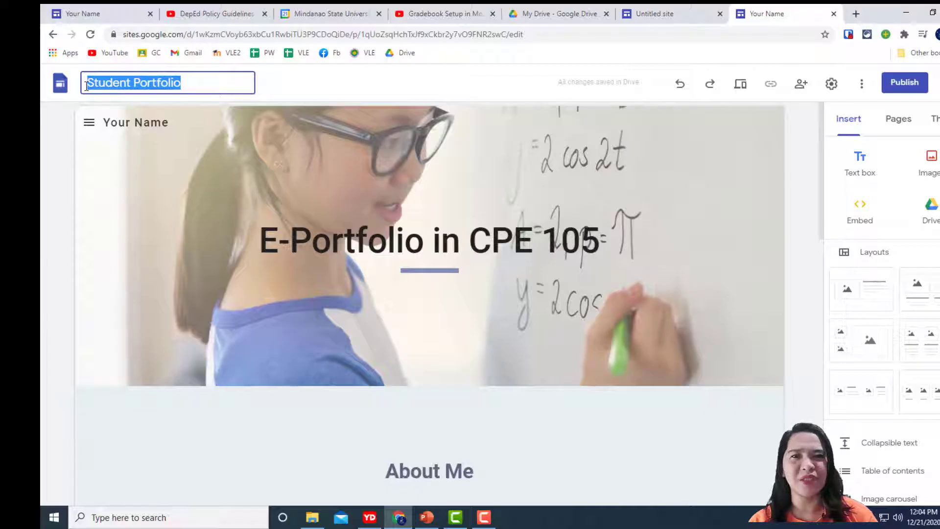
text(Lim)
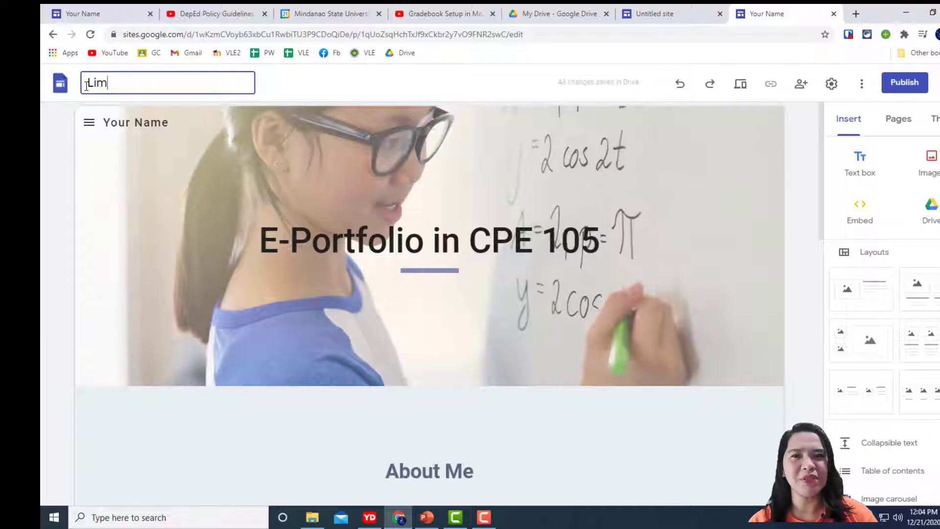
text(s' )
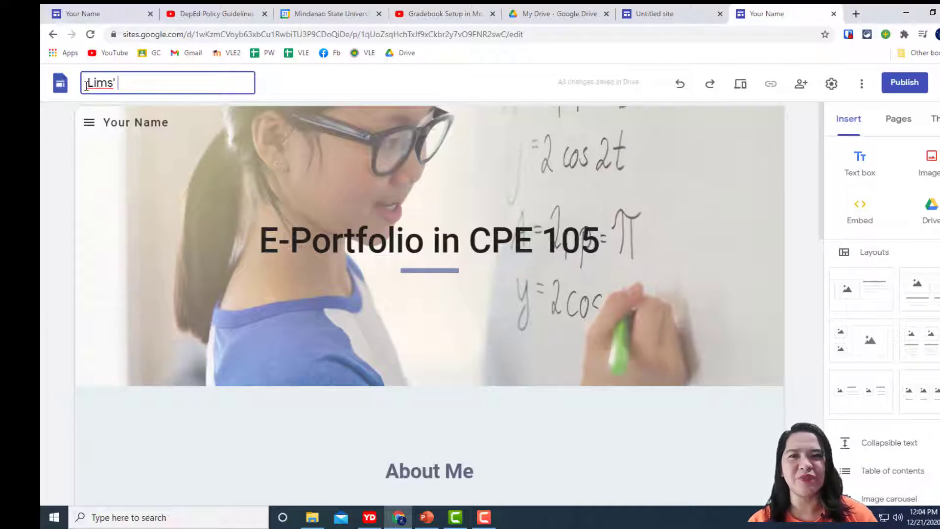
text(E-Portf)
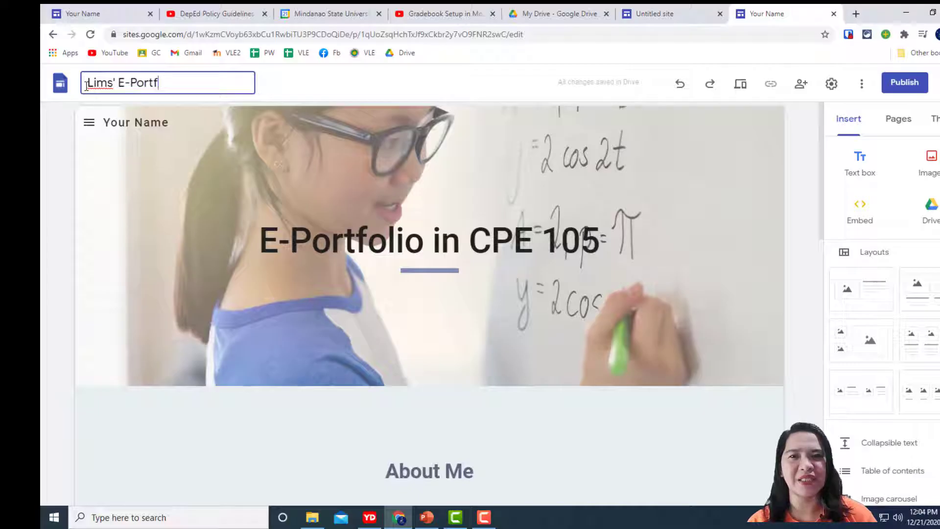
text(olio)
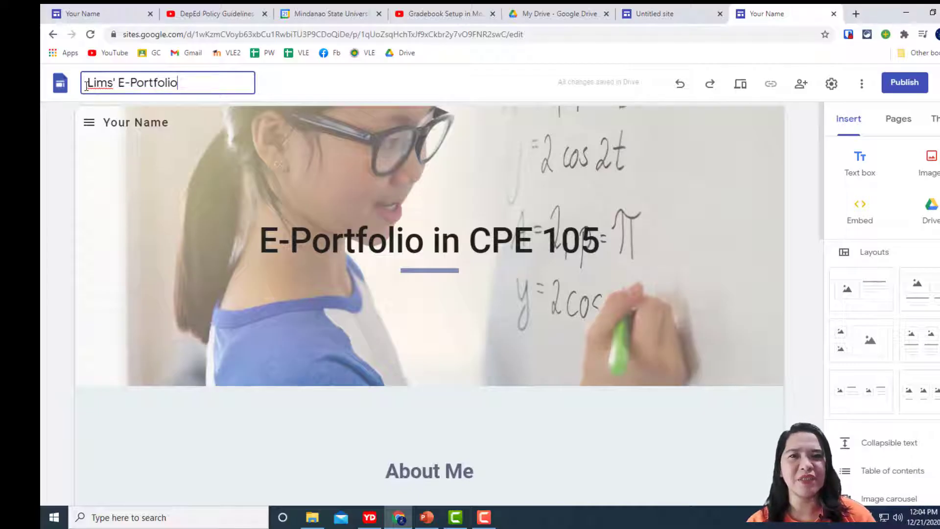
key(Return)
Paste the new title over 'Your Name' in the header site name.
click(82, 87)
key(ctrl+c)
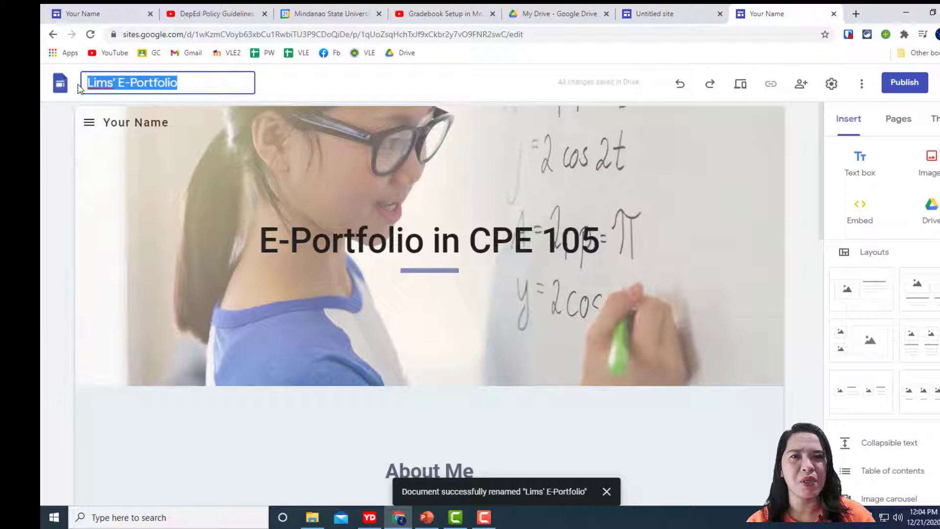
click(134, 123)
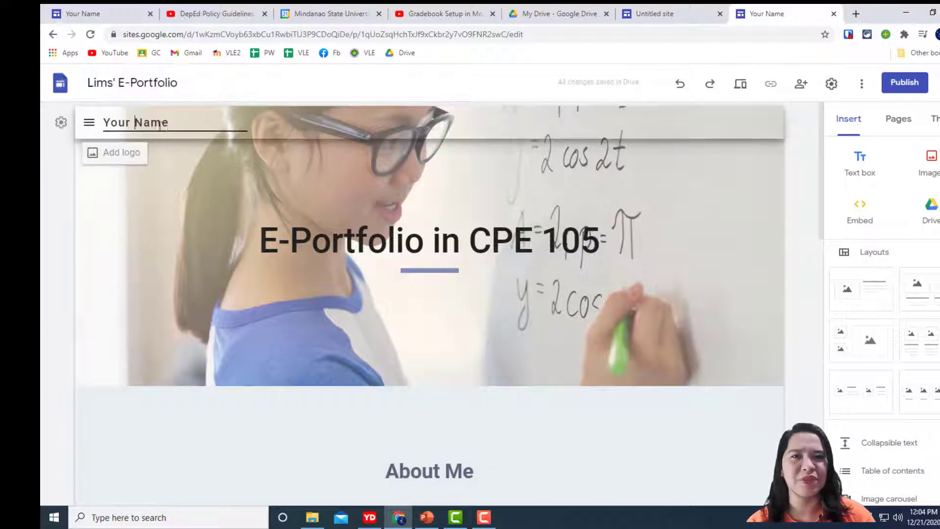
key(ctrl+a)
key(ctrl+v)
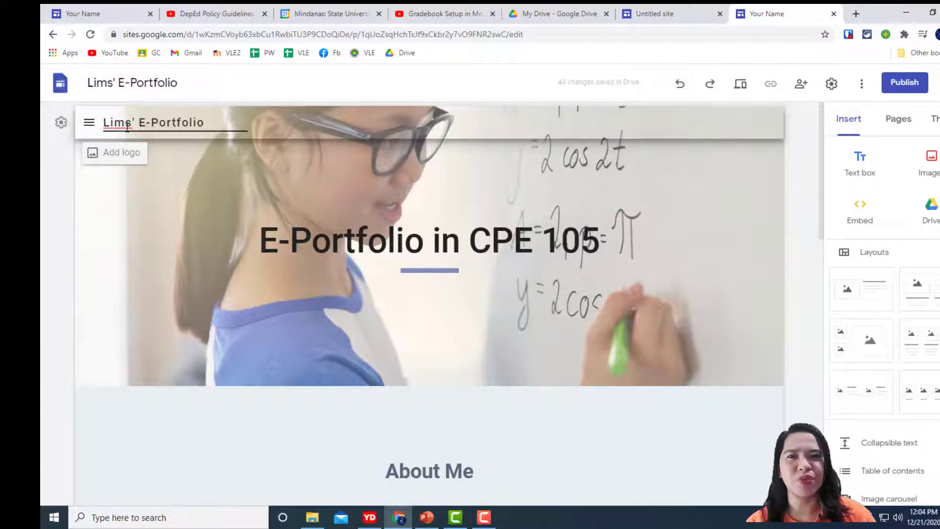
Add the owner's surname before 'E-Portfolio in CPE 105' in the banner heading.
click(256, 247)
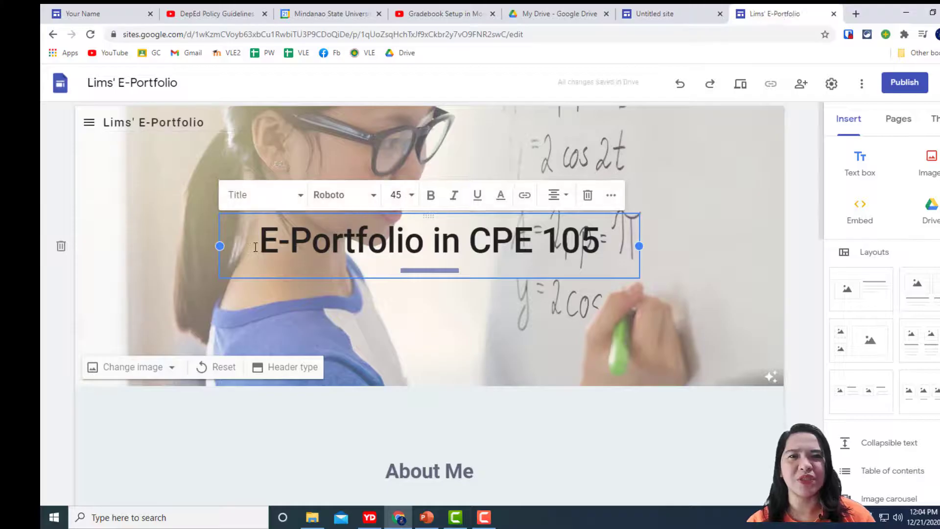
text(Lim's)
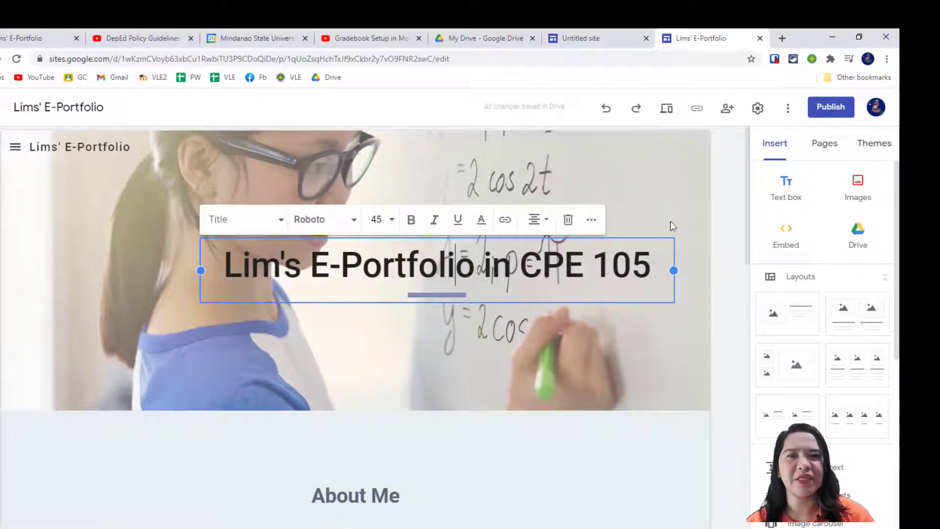
click(547, 378)
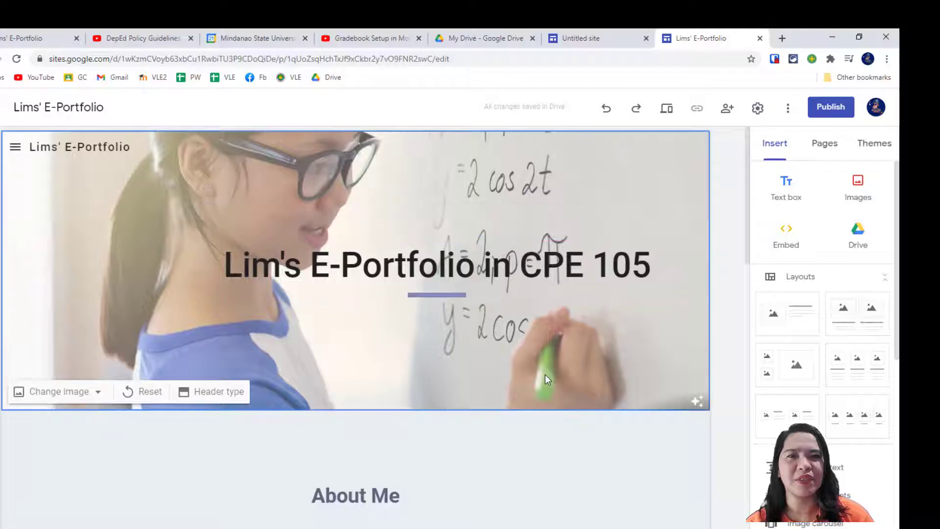
Publish the site with draft access set to Anyone with the link.
click(836, 113)
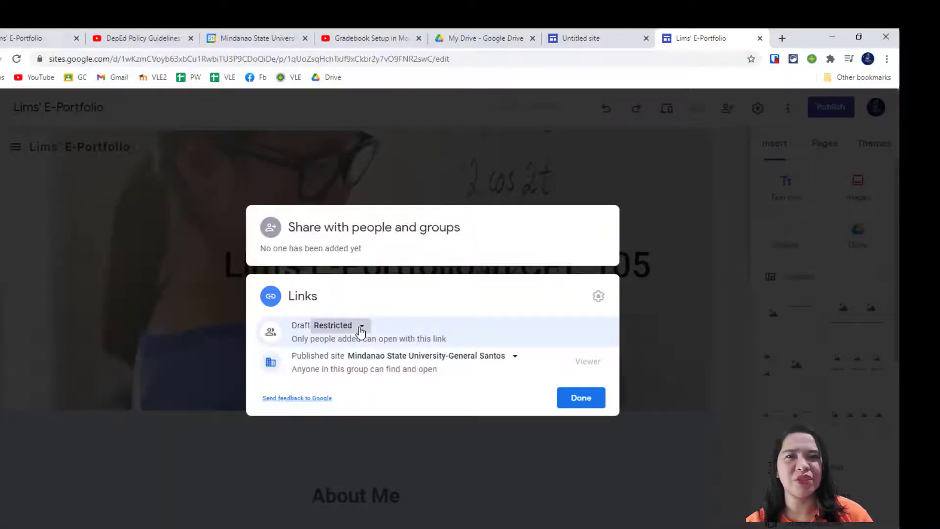
click(361, 327)
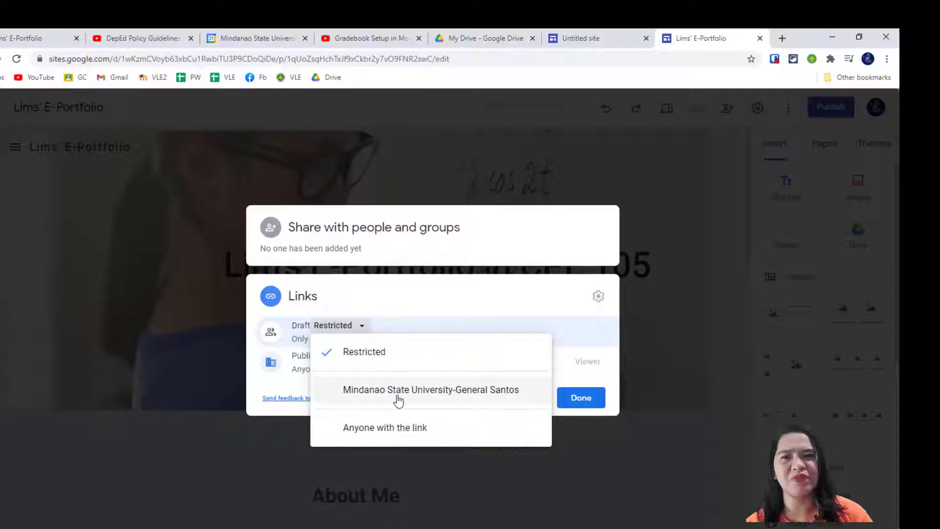
click(390, 436)
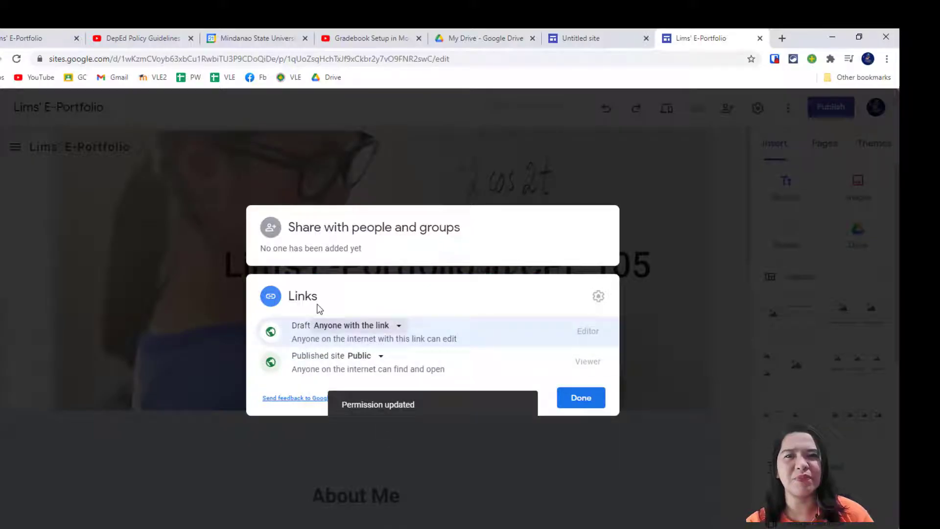
click(583, 398)
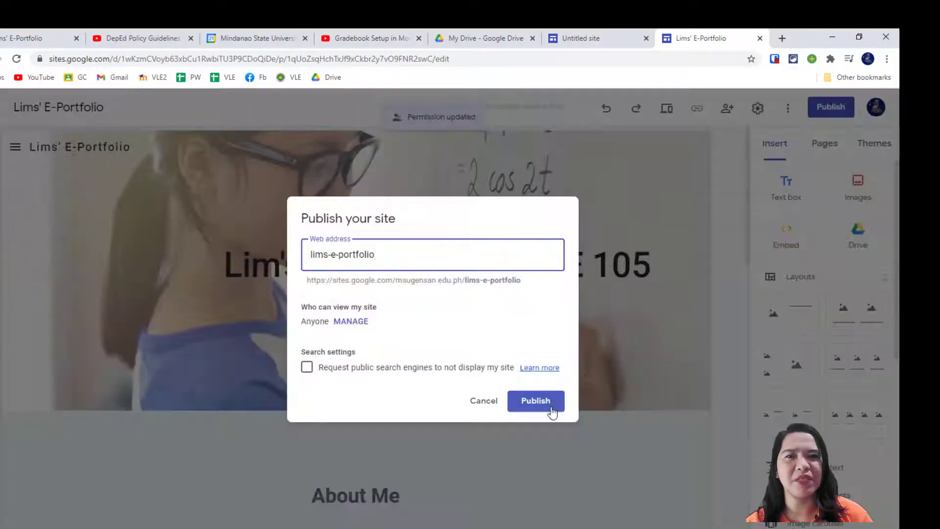
click(535, 401)
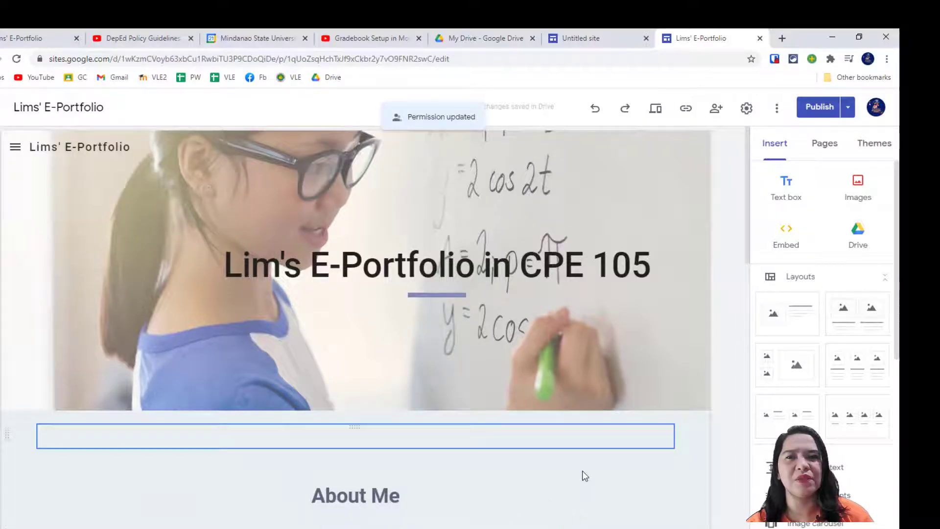
Copy the published lims-e-portfolio site link from the toolbar.
mouse_move(336, 395)
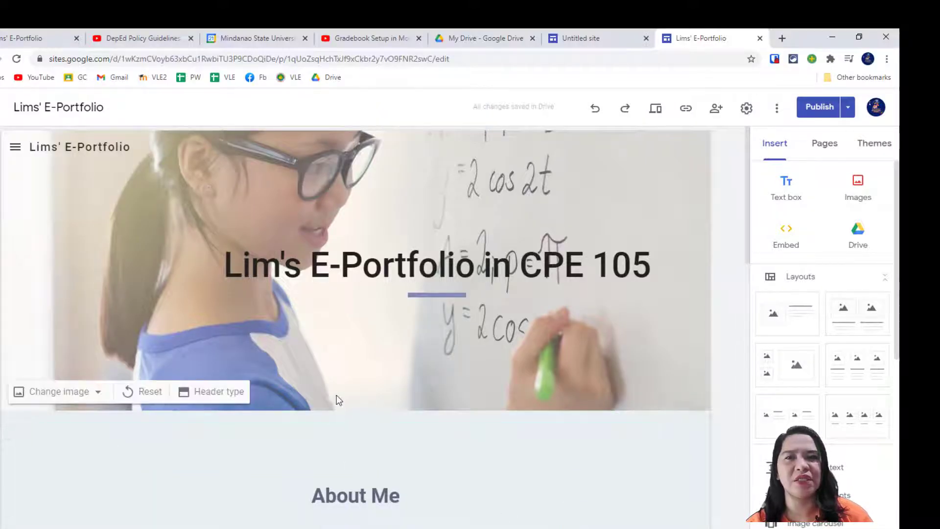
click(687, 110)
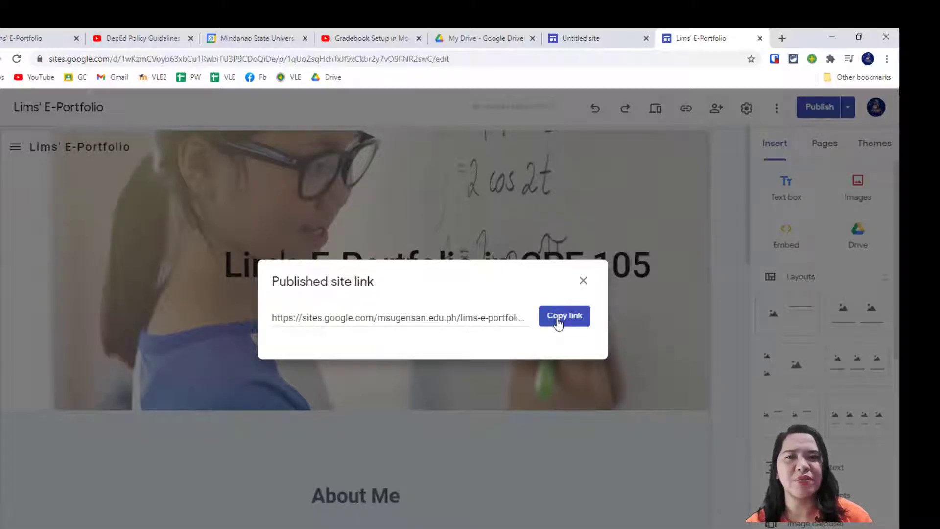
click(558, 322)
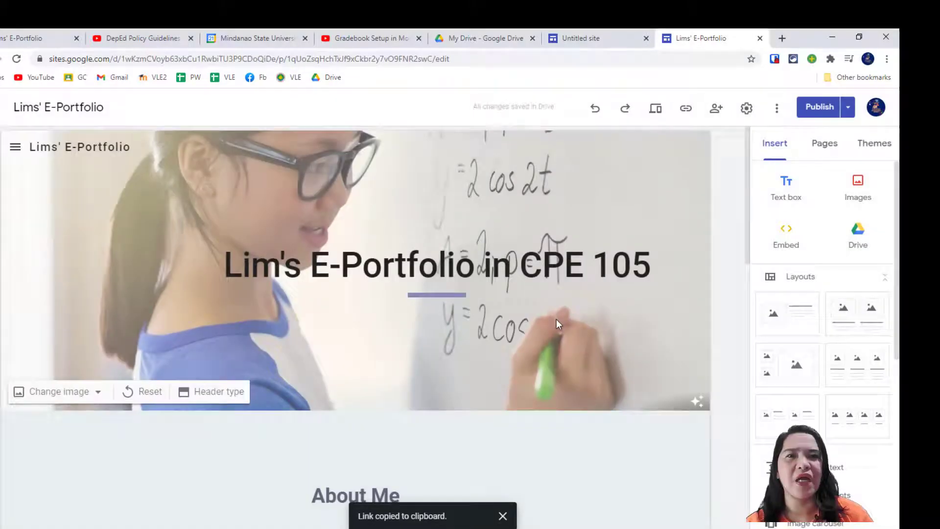
Load the copied published link in a new tab, then return to the editor tab.
click(782, 38)
key(ctrl+v)
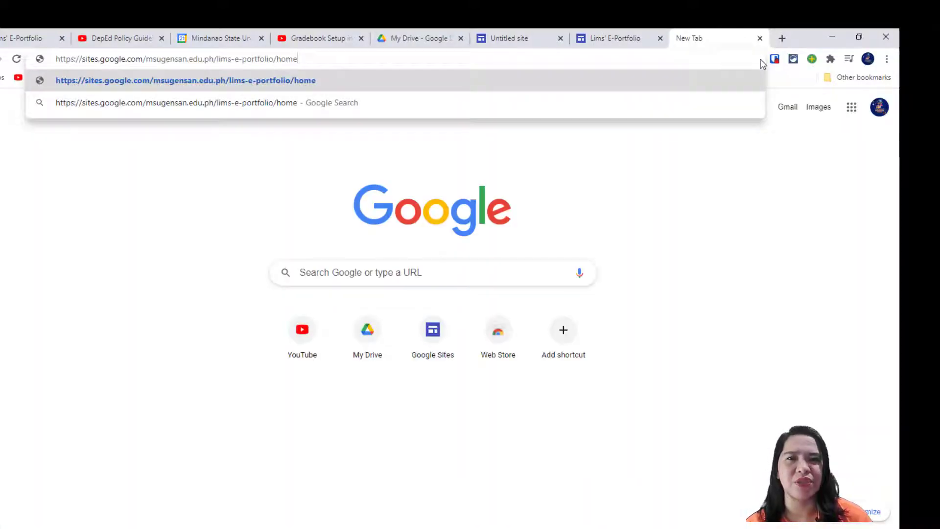
key(Return)
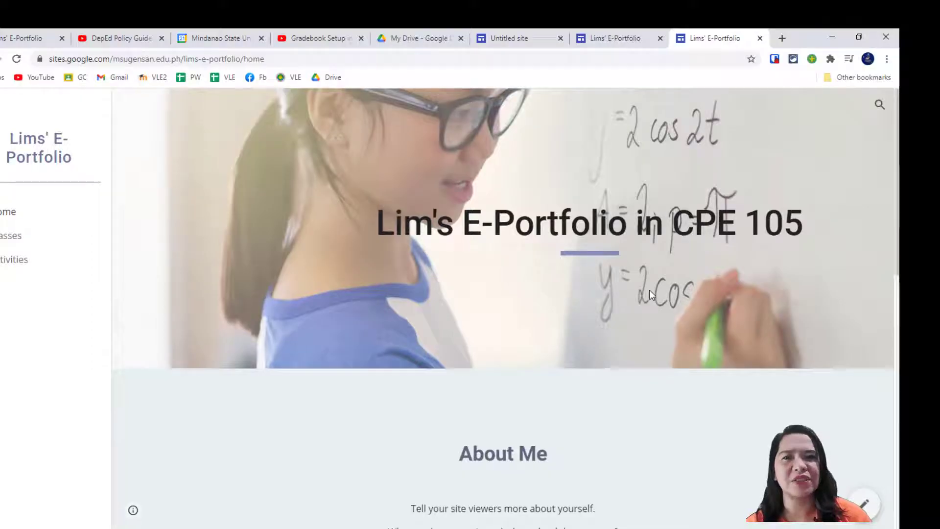
click(212, 60)
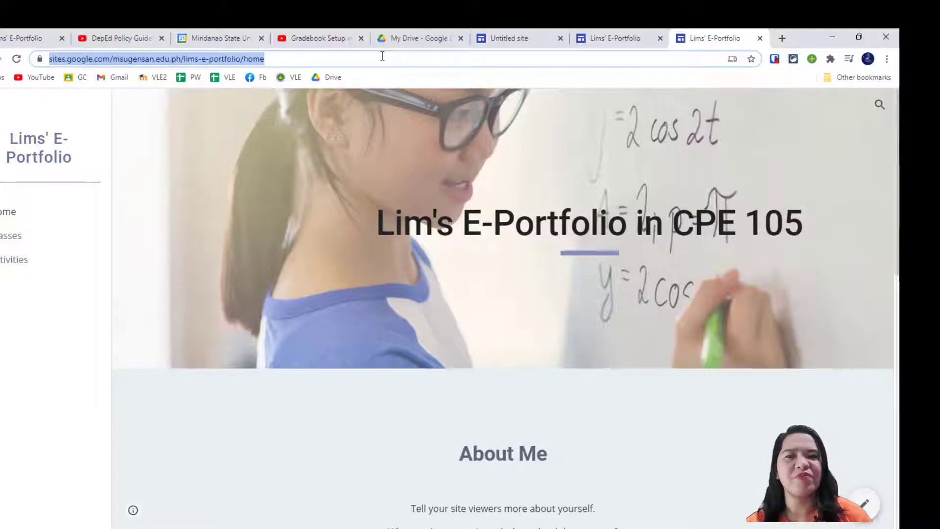
key(ctrl+shift+Tab)
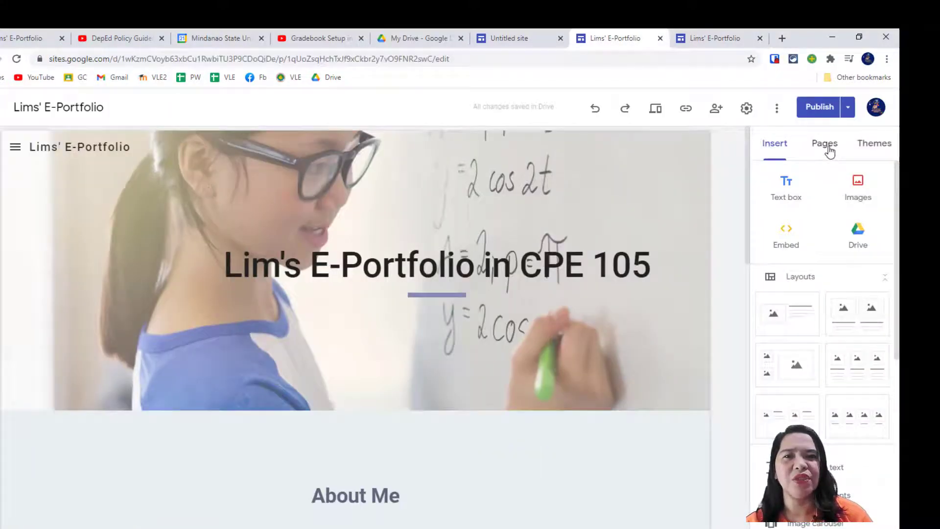
click(827, 147)
click(778, 145)
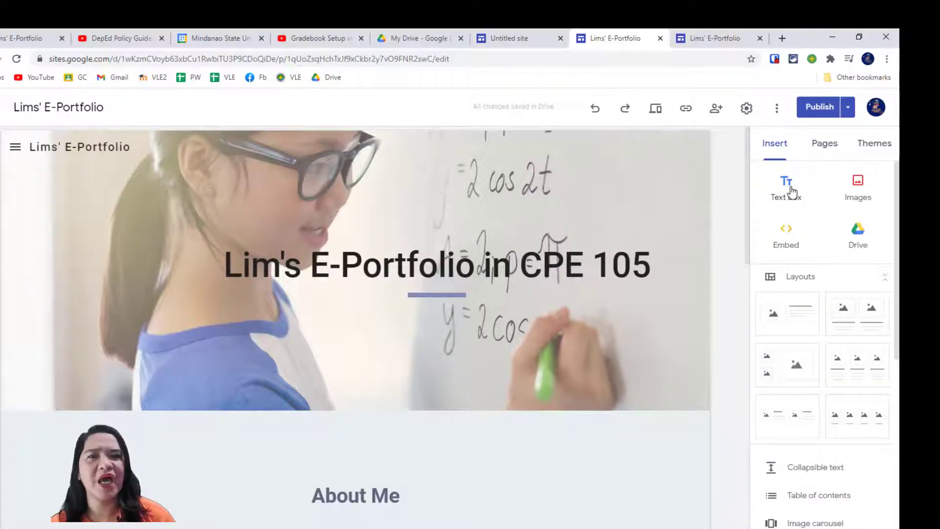
scroll(830, 411, down, 4)
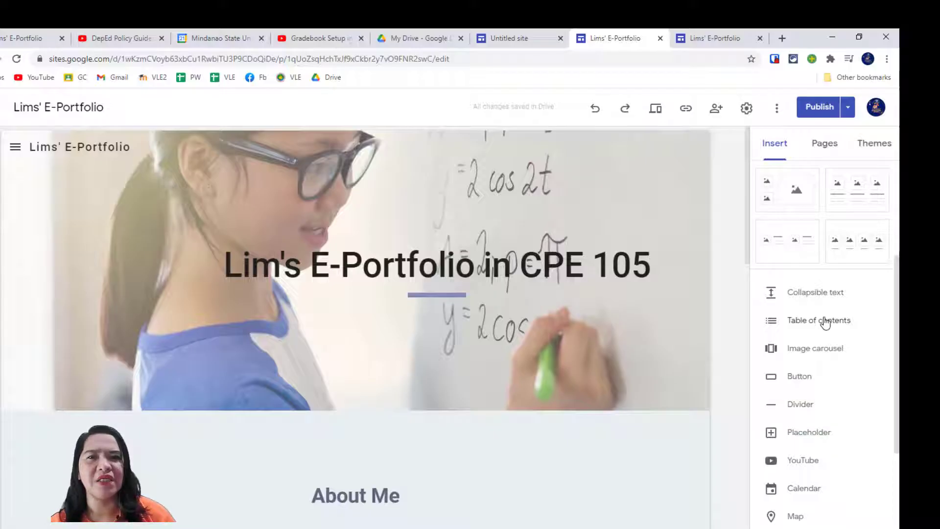
scroll(805, 352, down, 3)
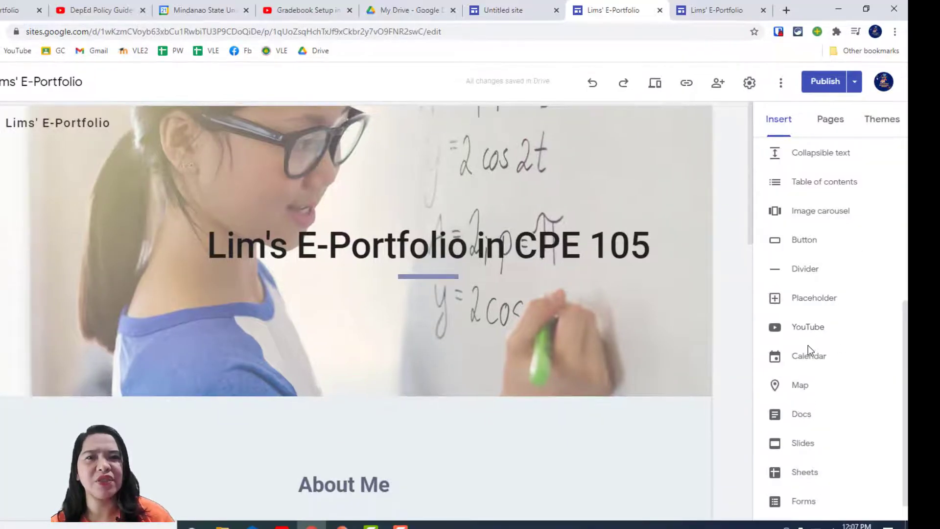
scroll(804, 360, down, 1)
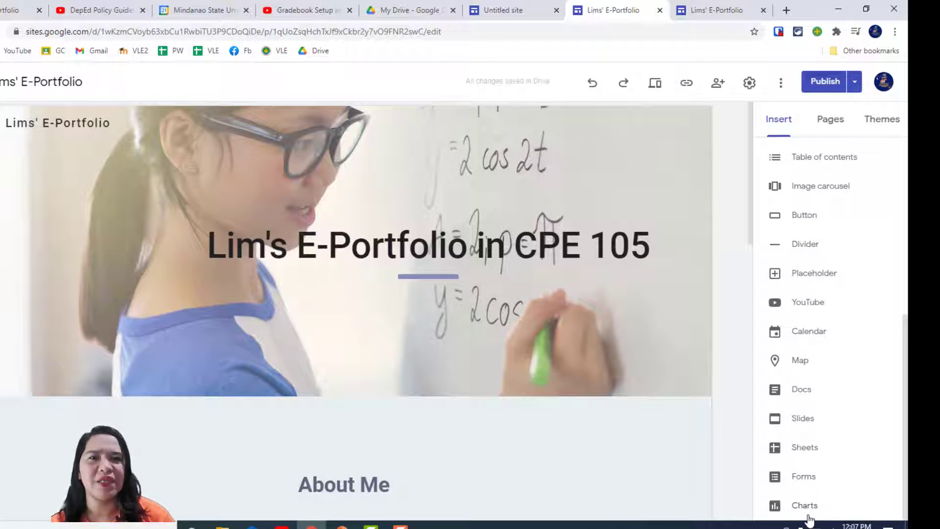
scroll(808, 520, up, 7)
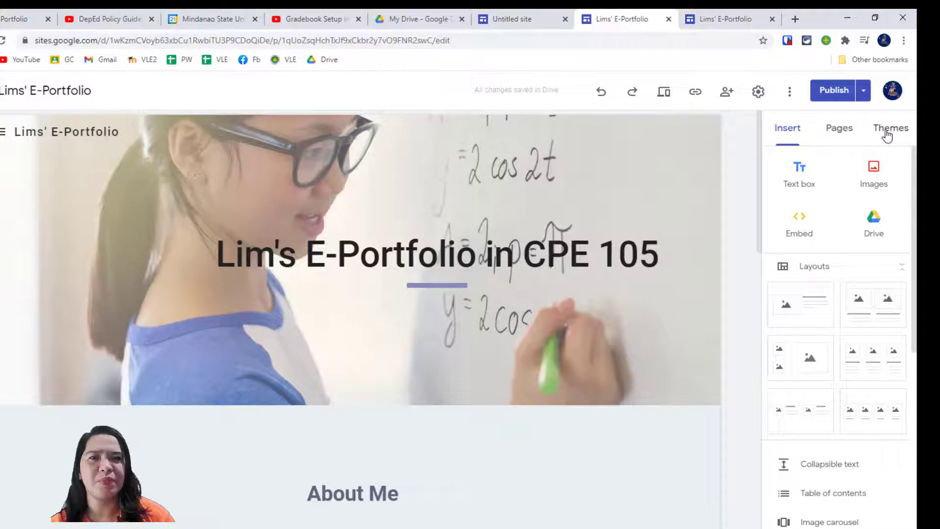
Show the Themes panel listing the available site themes.
click(887, 136)
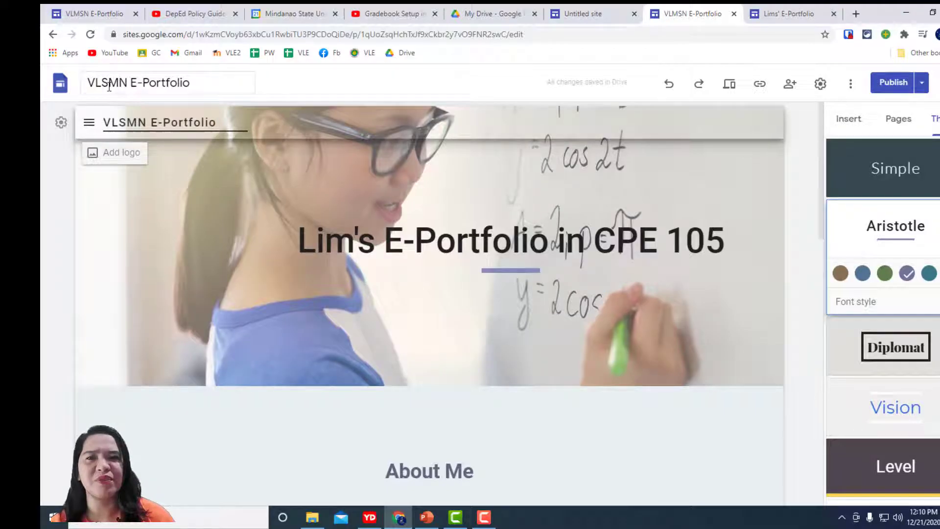
click(109, 86)
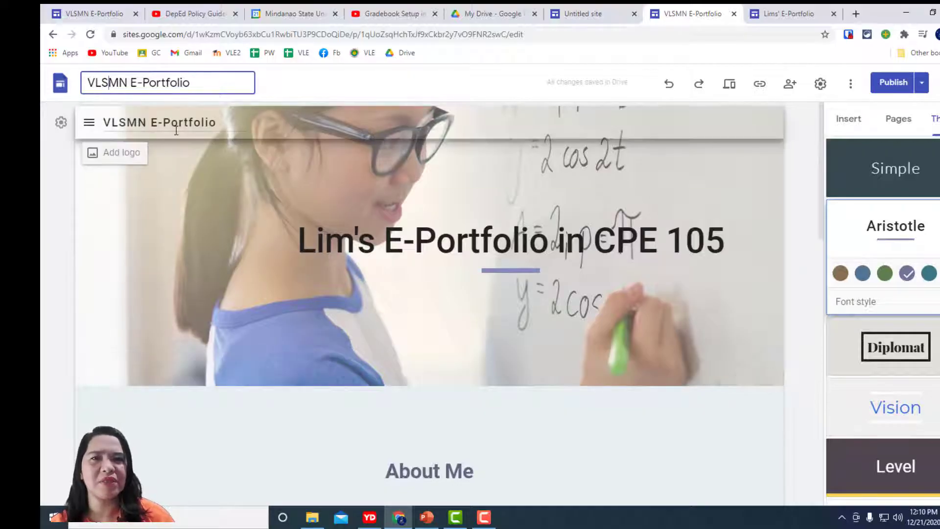
click(301, 226)
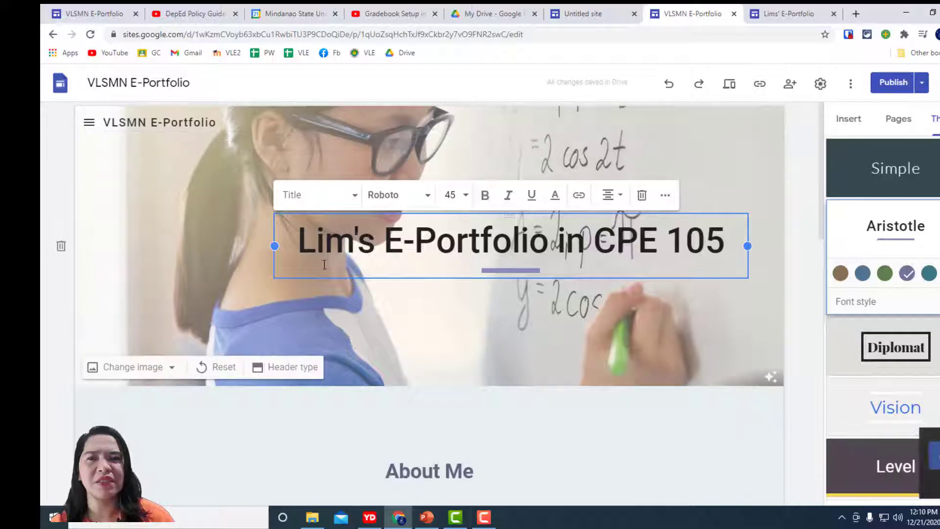
Replace the owner's surname in the cover title with the owner's initials, fixing a typo.
double_click(364, 269)
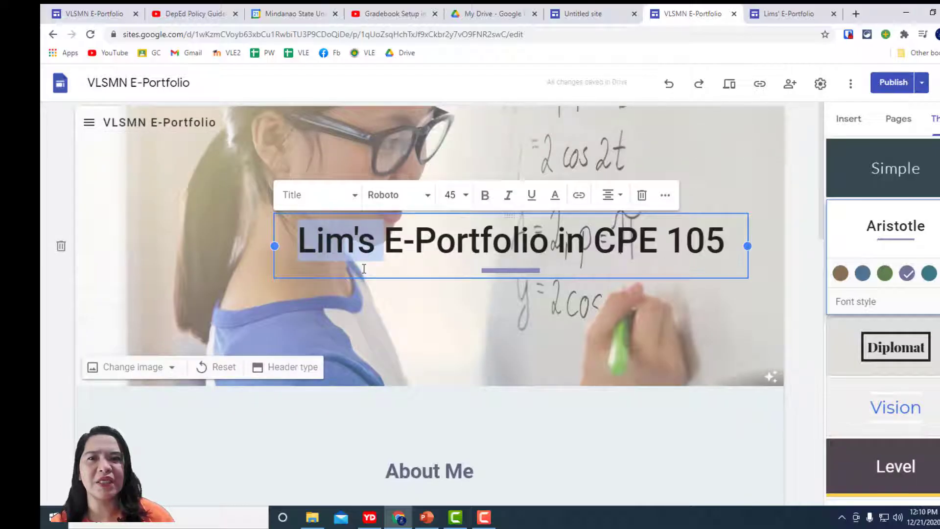
text(VLS)
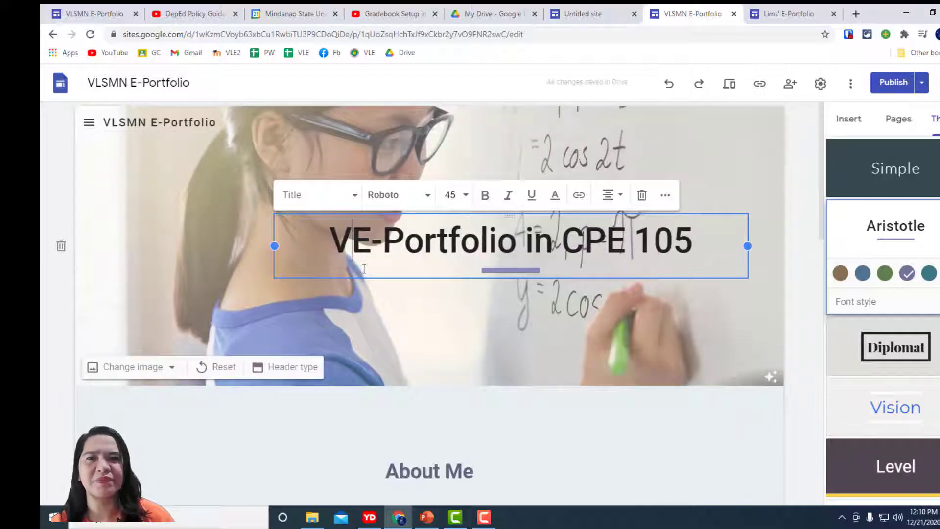
text(MS)
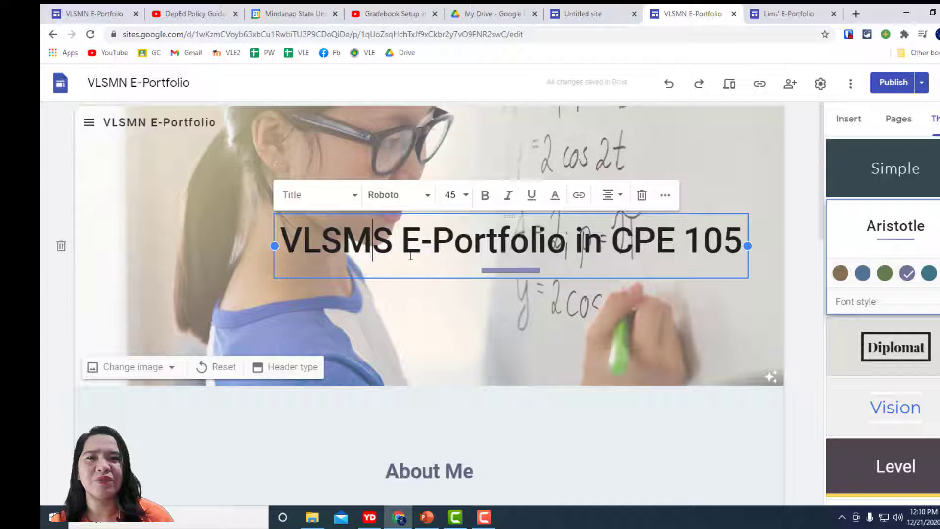
key(Delete)
text(N)
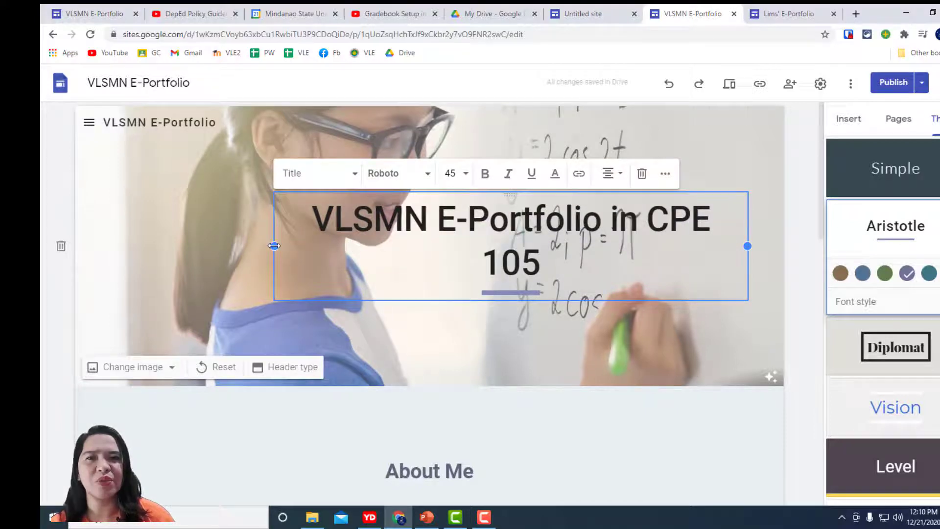
Widen the title box to fit one line and move it left on the cover image.
drag(275, 246, 220, 246)
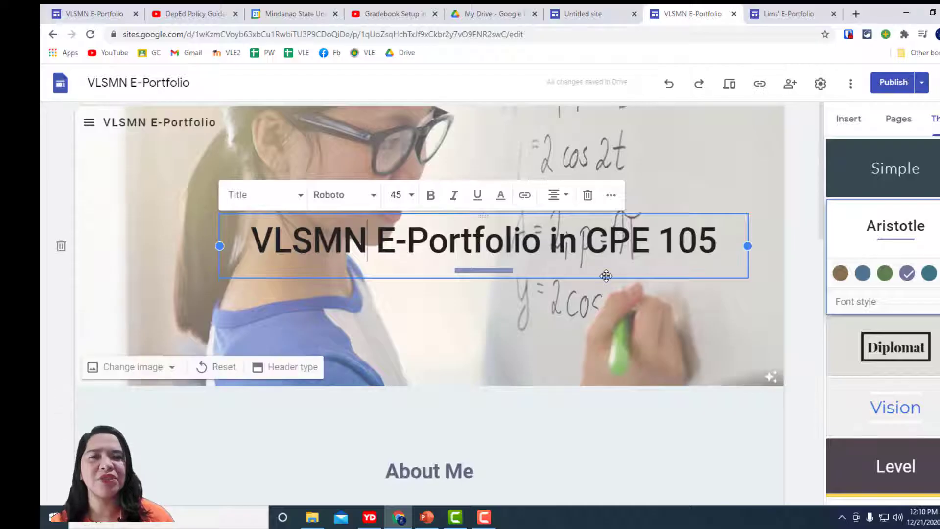
drag(606, 277, 604, 327)
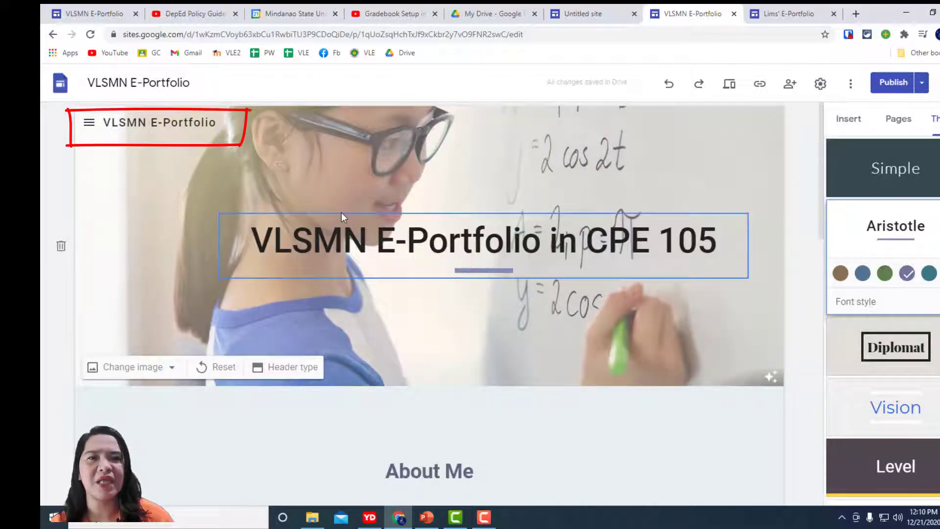
click(311, 216)
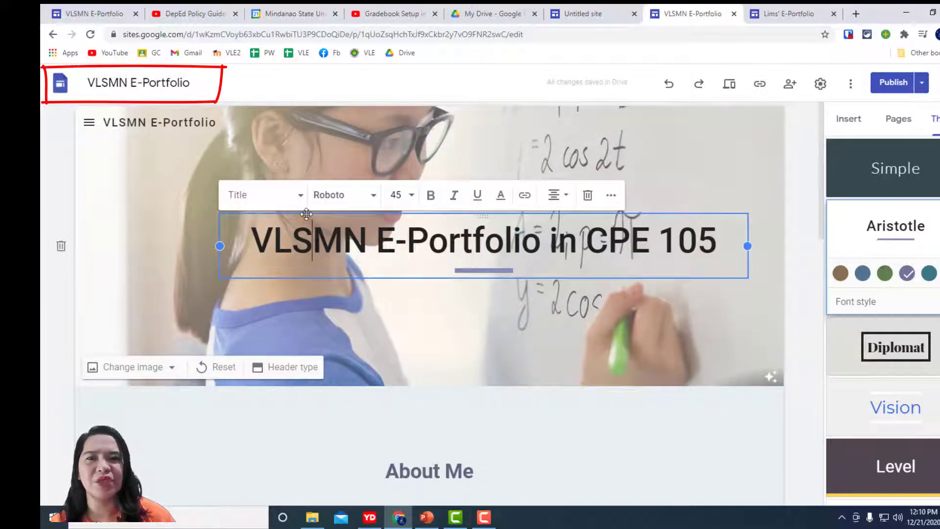
mouse_move(306, 214)
mouse_down()
mouse_move(313, 313)
mouse_move(375, 345)
mouse_up()
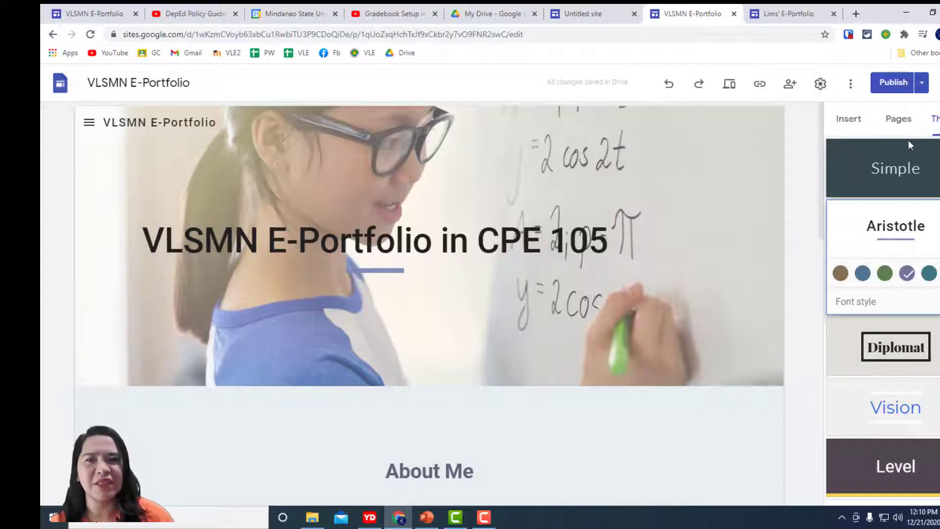
Open the Settings logo options and cancel an attempted upload from the computer.
click(822, 88)
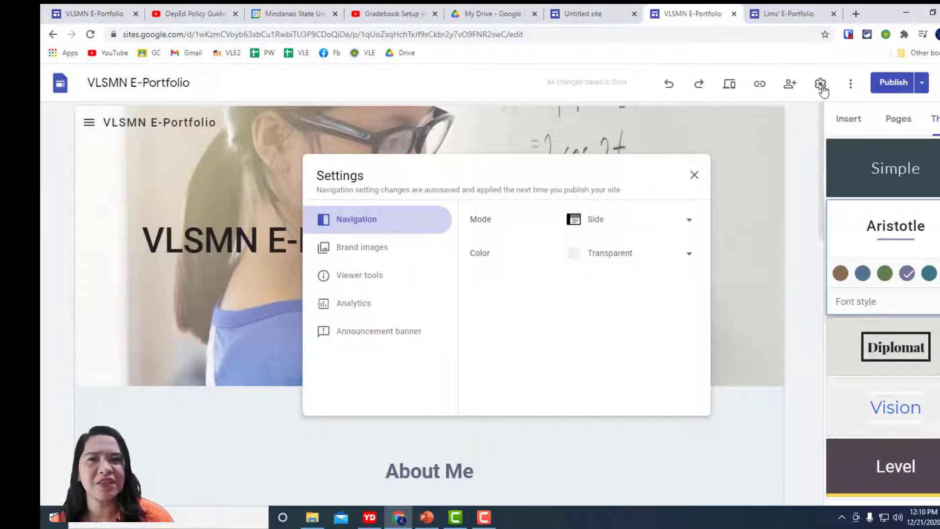
click(358, 255)
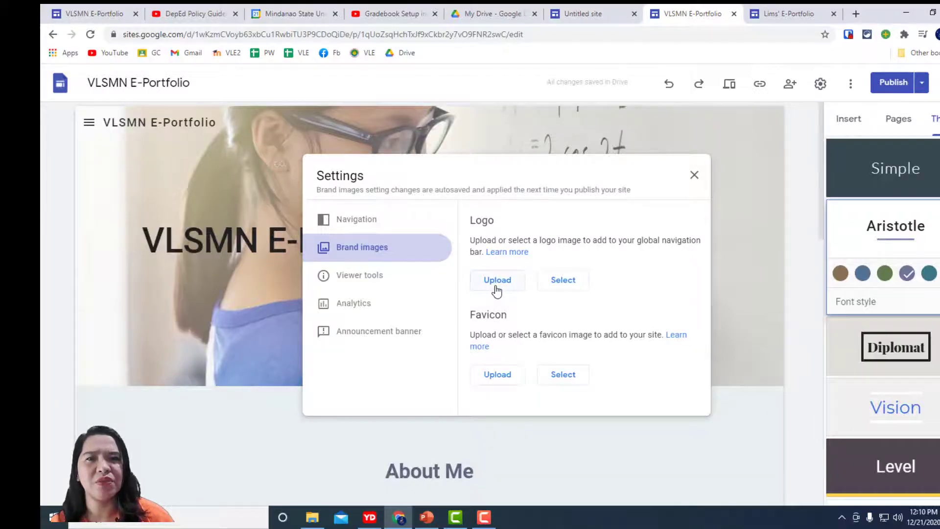
click(497, 281)
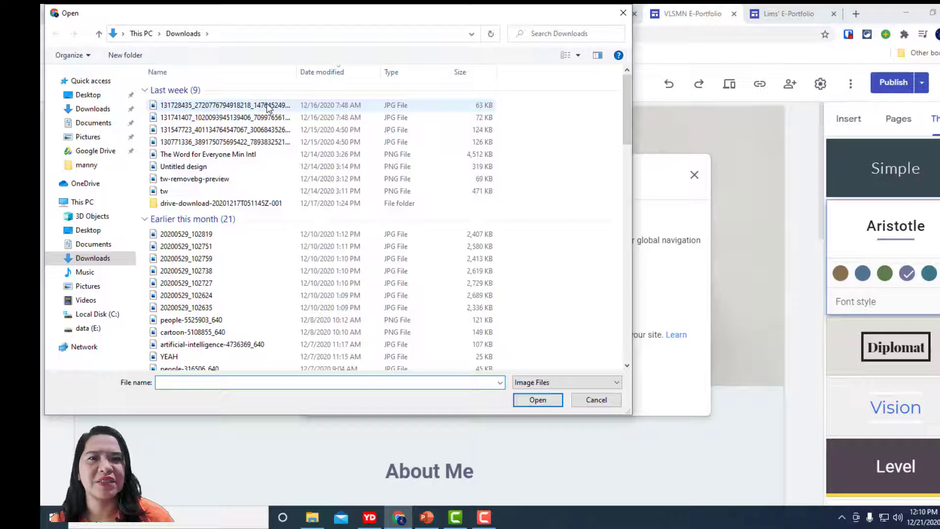
click(267, 106)
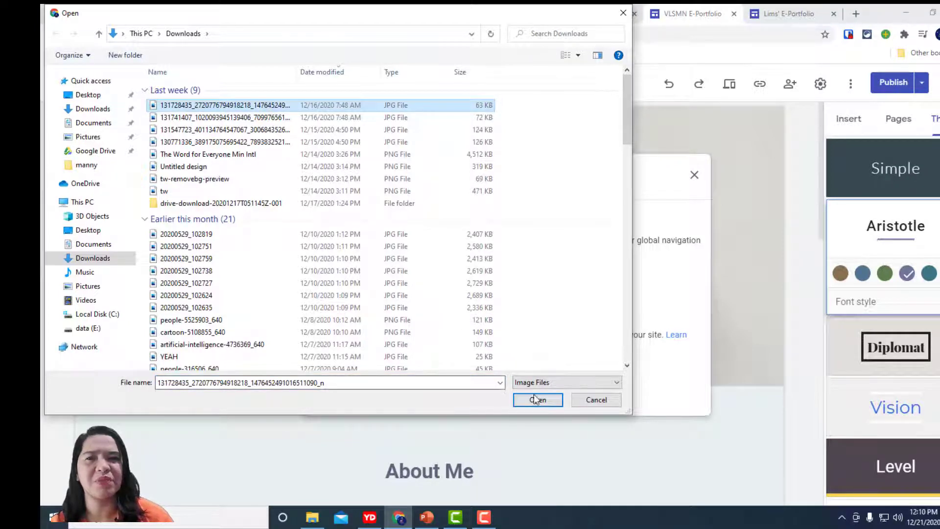
click(597, 400)
Search Google Images for 'msu logo' and set the university seal as the site logo.
click(563, 282)
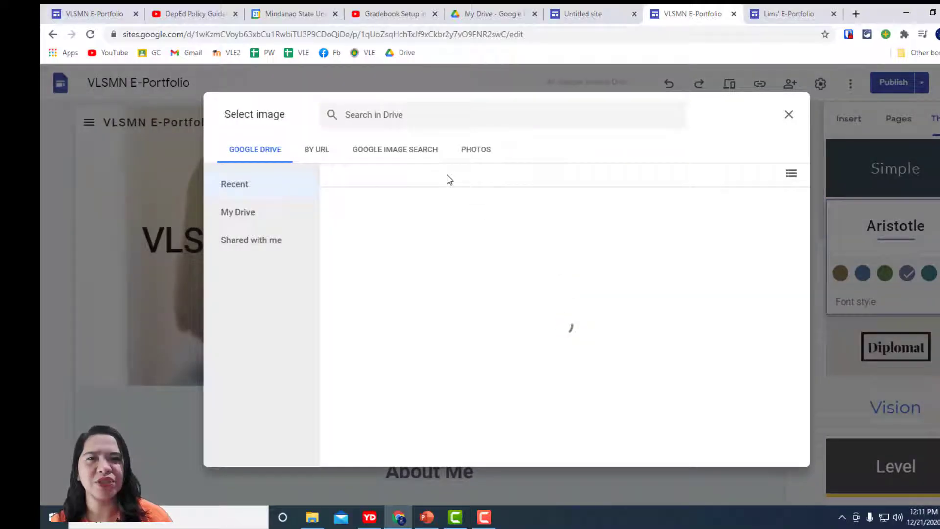
click(406, 153)
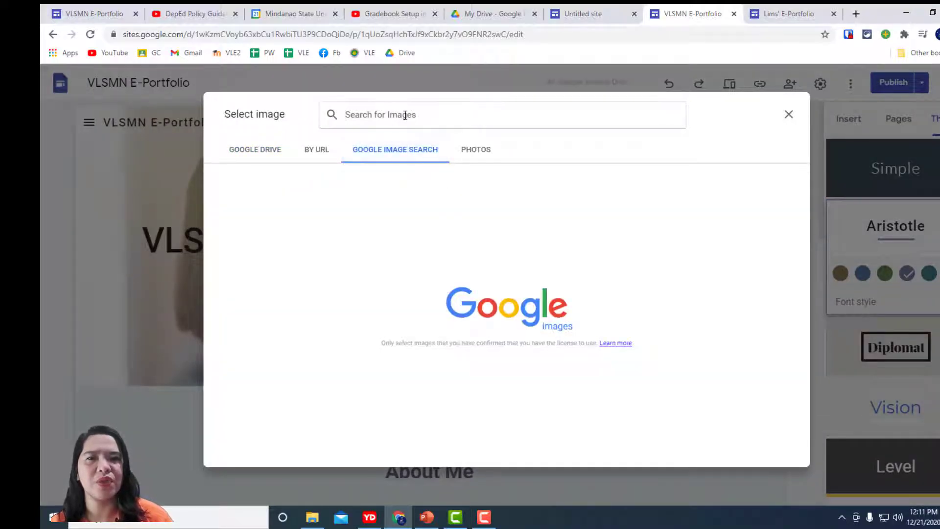
text(msu logo)
key(Return)
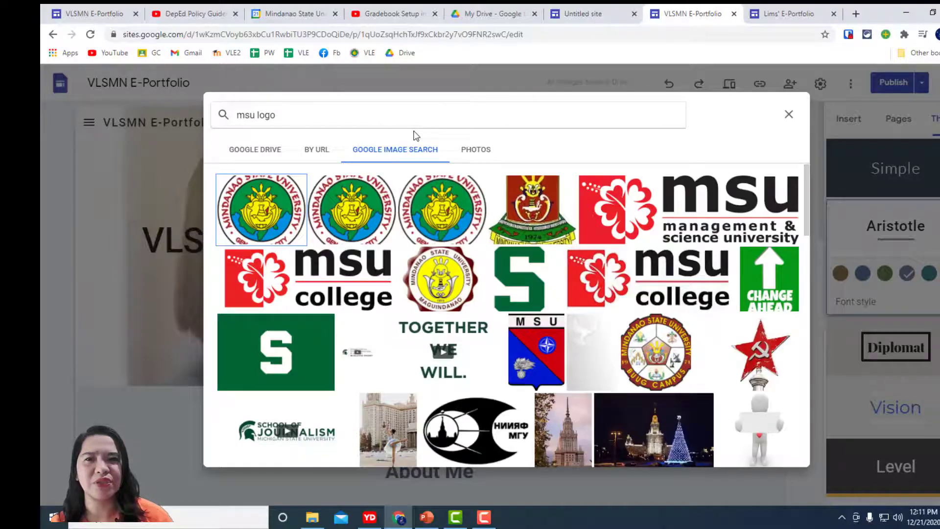
click(454, 226)
click(776, 451)
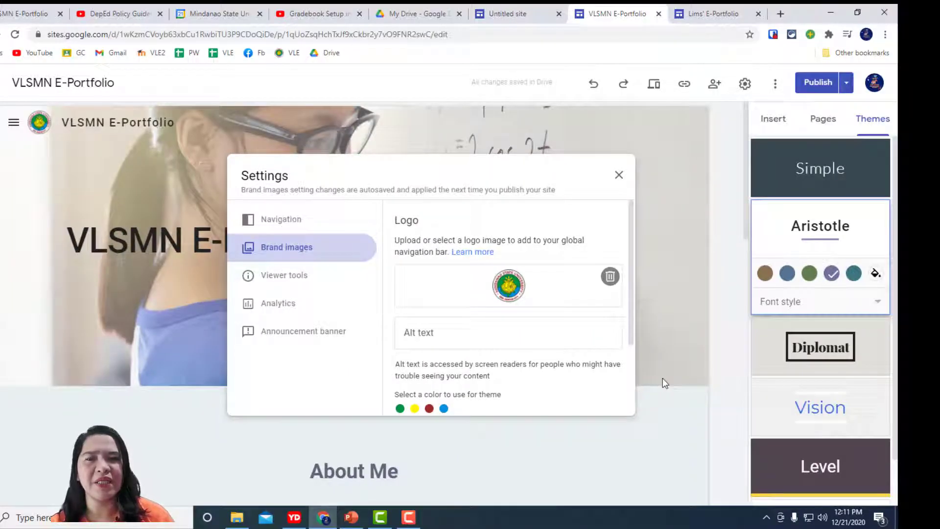
Close Settings and preview the Diplomat, Vision, Impression and Aristotle themes.
click(662, 378)
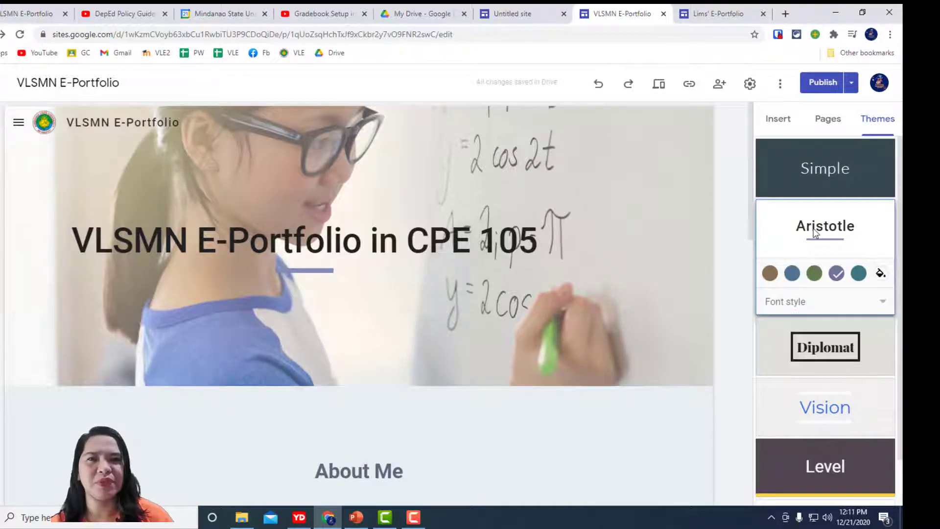
click(808, 353)
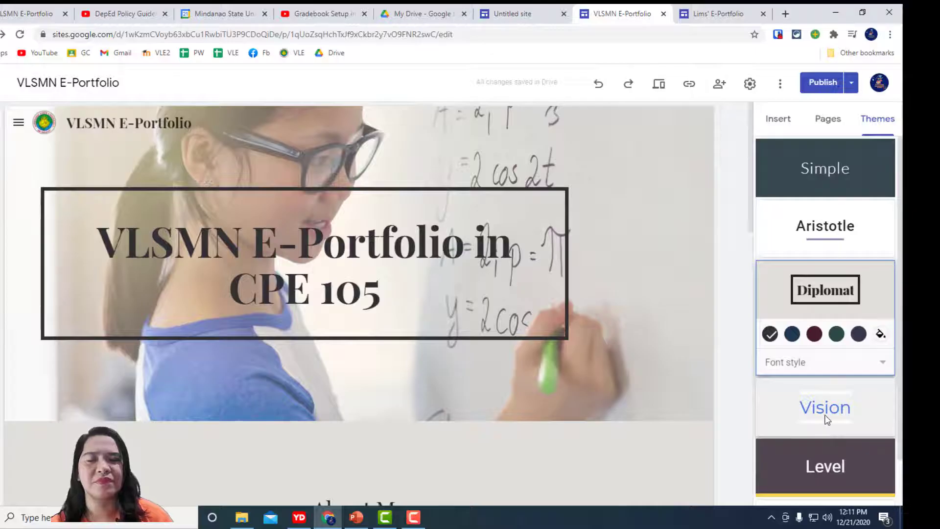
click(827, 419)
scroll(826, 420, down, 1)
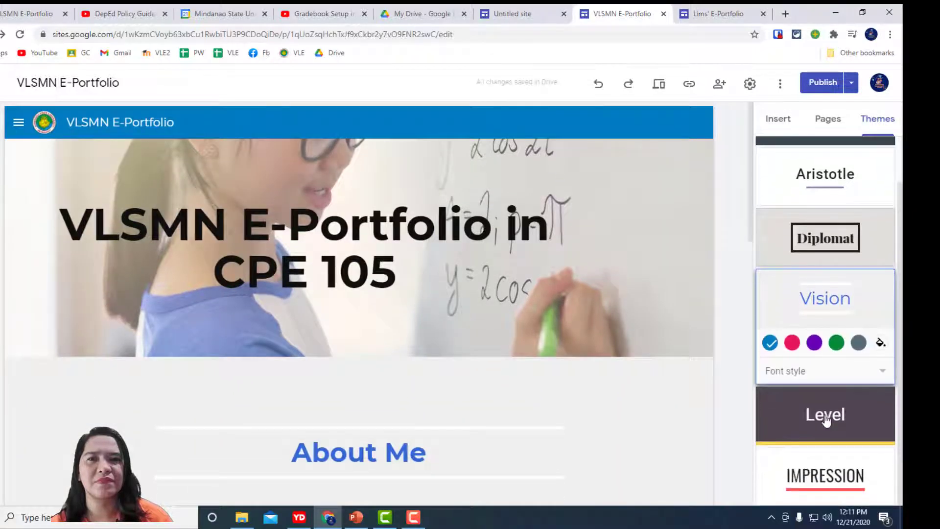
click(824, 487)
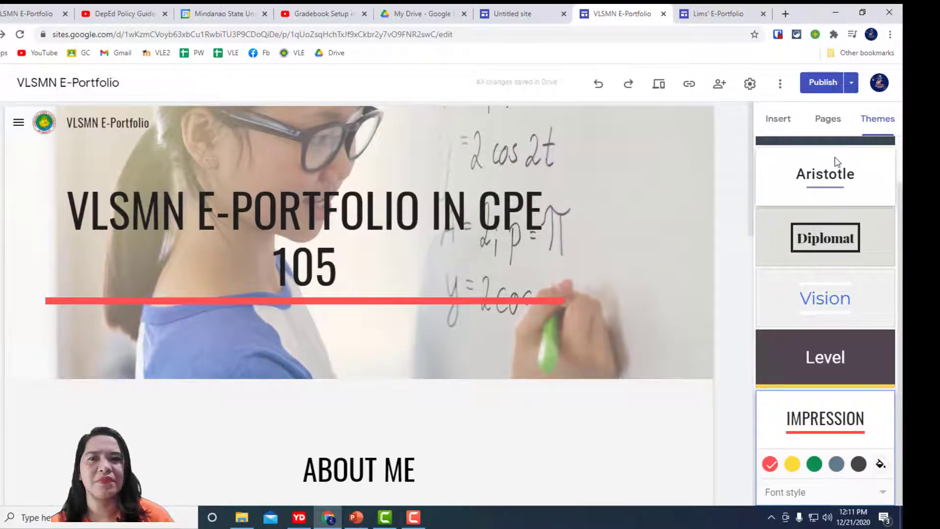
click(836, 164)
scroll(840, 264, up, 1)
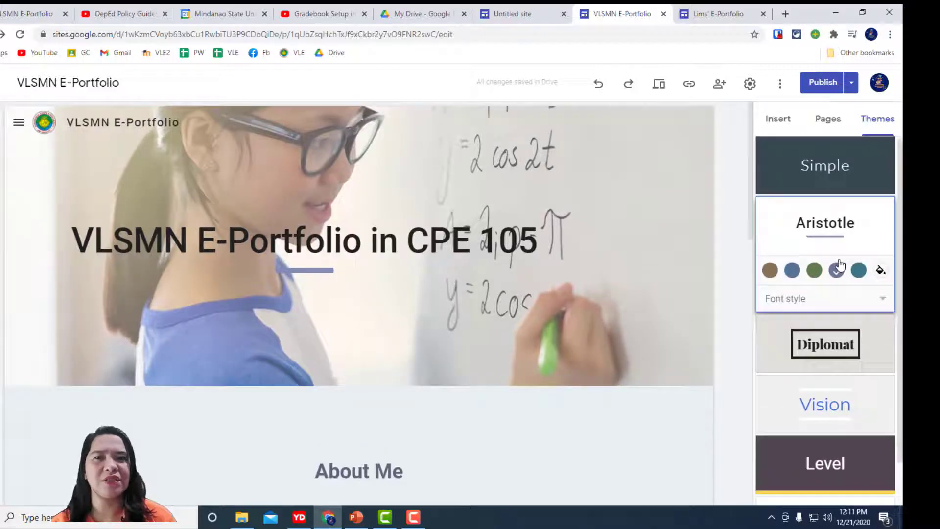
Apply the Simple theme and set its colour to teal after trying pink.
click(824, 164)
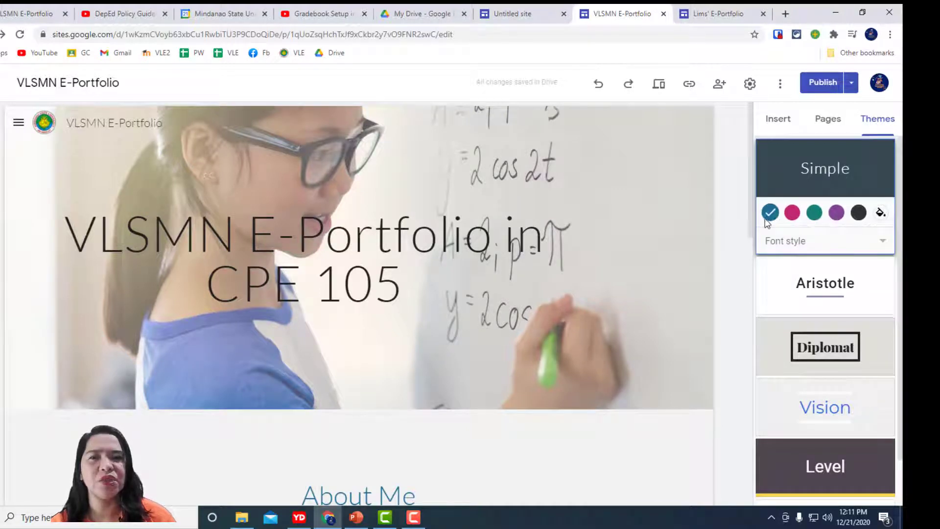
click(792, 213)
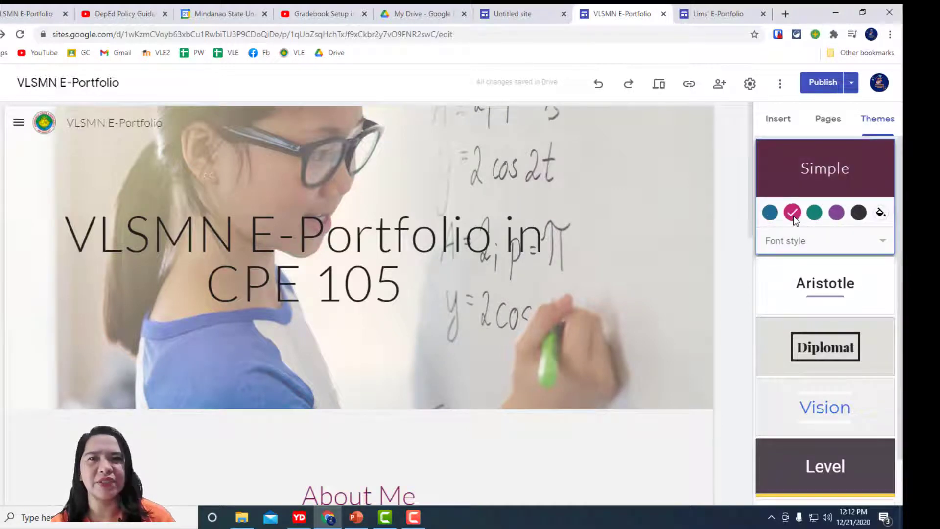
click(814, 214)
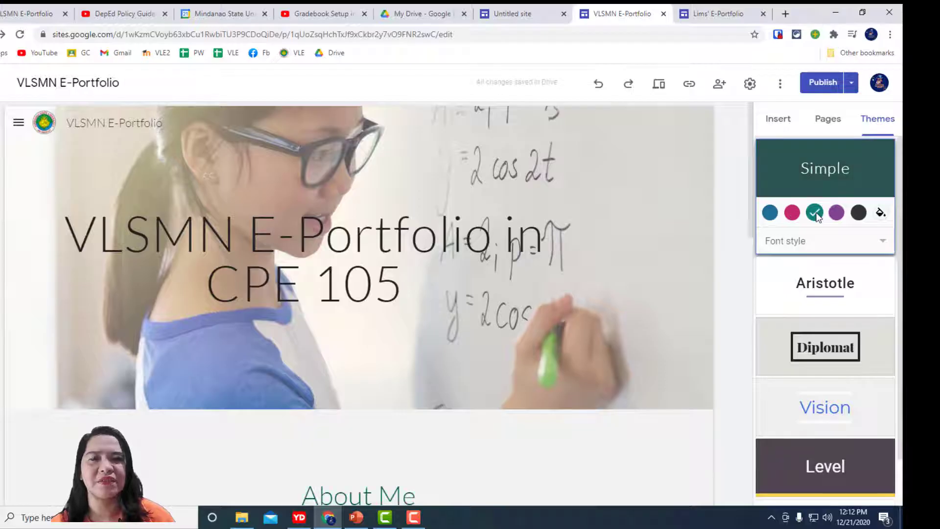
scroll(826, 255, down, 2)
scroll(538, 338, down, 5)
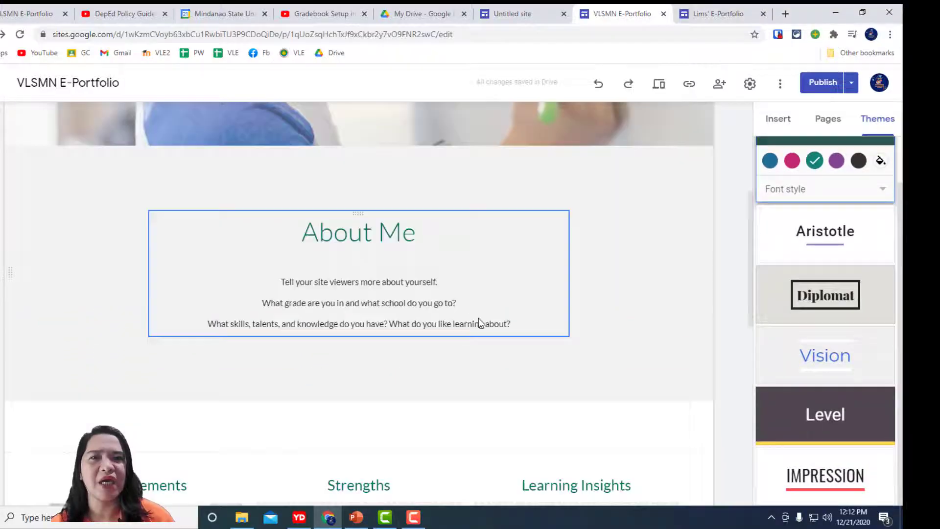
scroll(431, 294, down, 2)
scroll(396, 266, up, 7)
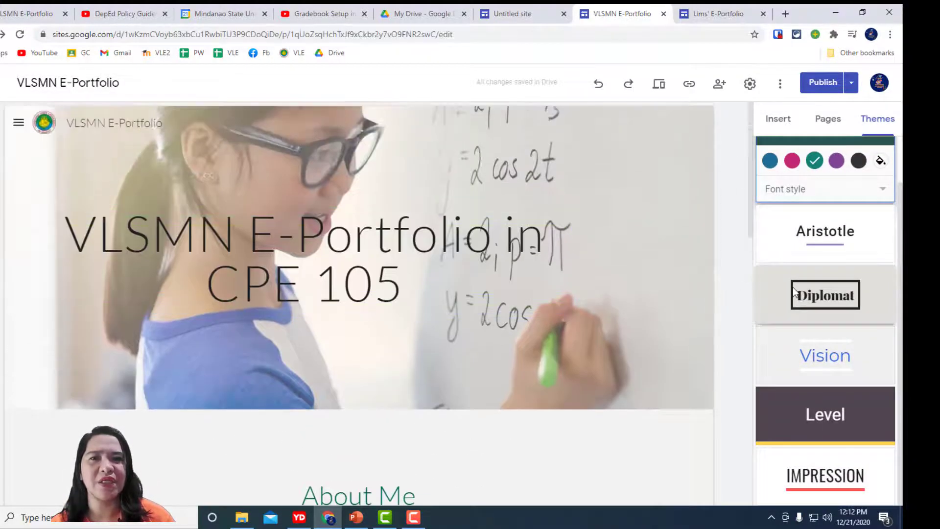
Switch to the Diplomat theme with the navy colour after trying maroon.
click(794, 292)
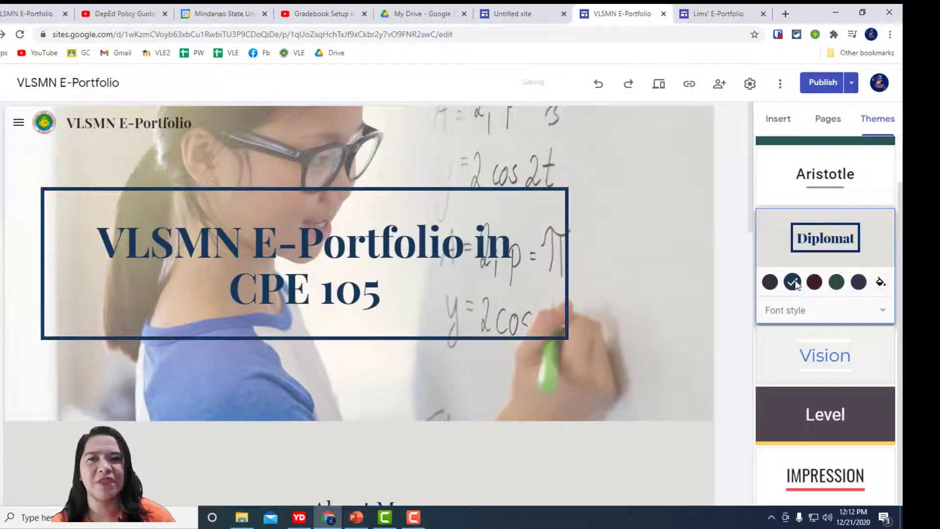
click(814, 282)
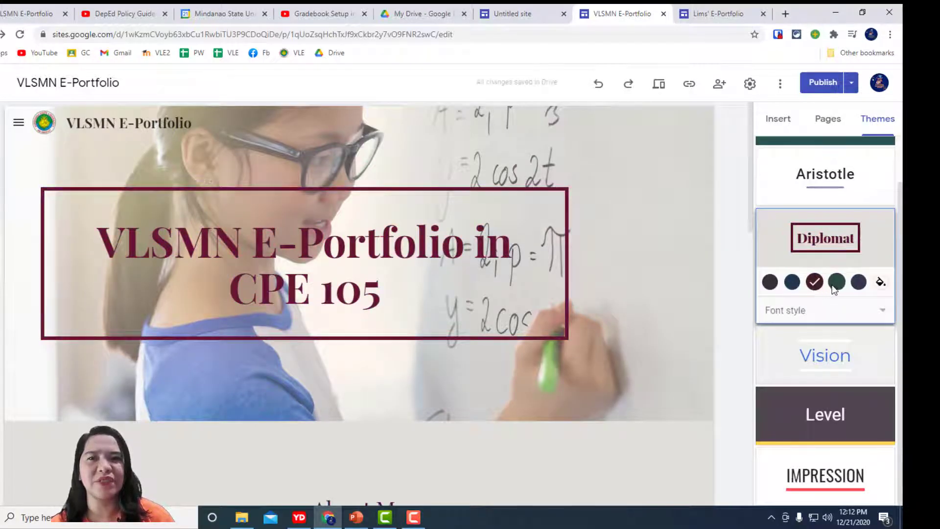
click(792, 282)
Try the Classic and Light font styles, then settle on Heavy.
click(785, 310)
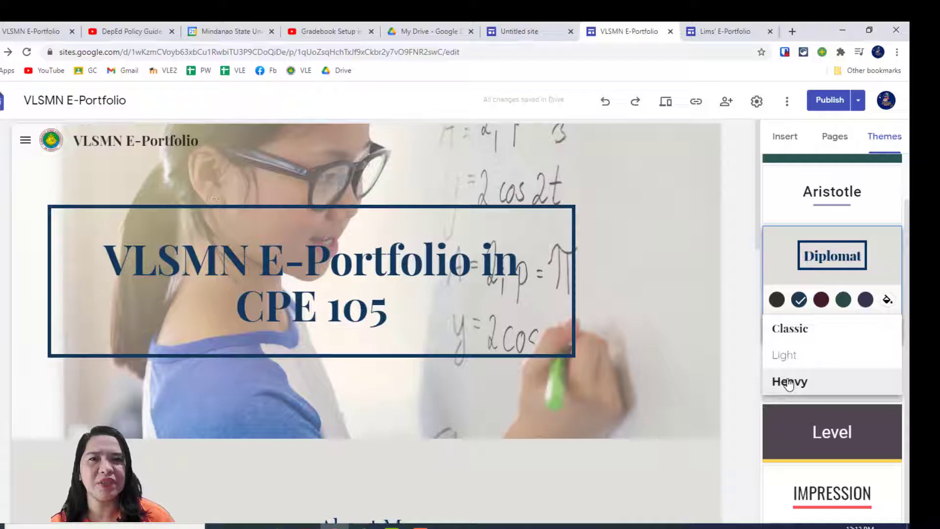
click(789, 382)
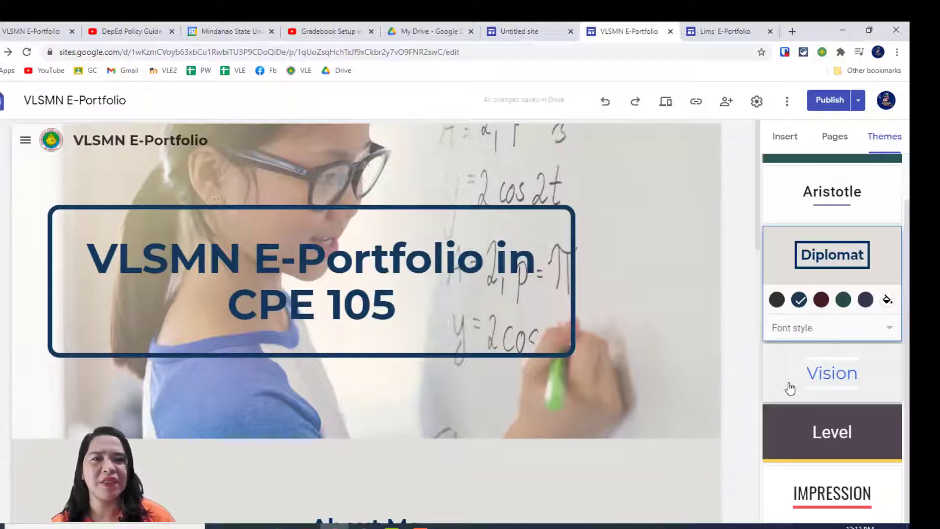
click(793, 328)
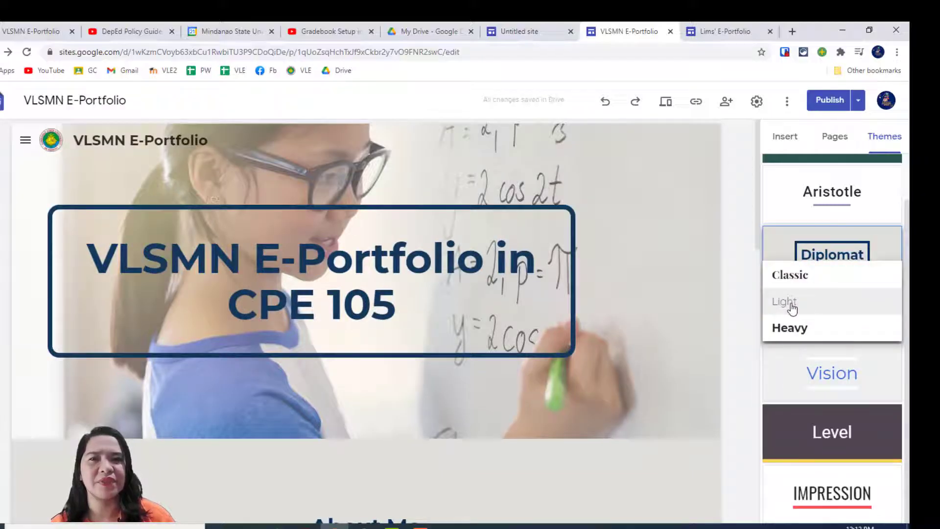
click(788, 280)
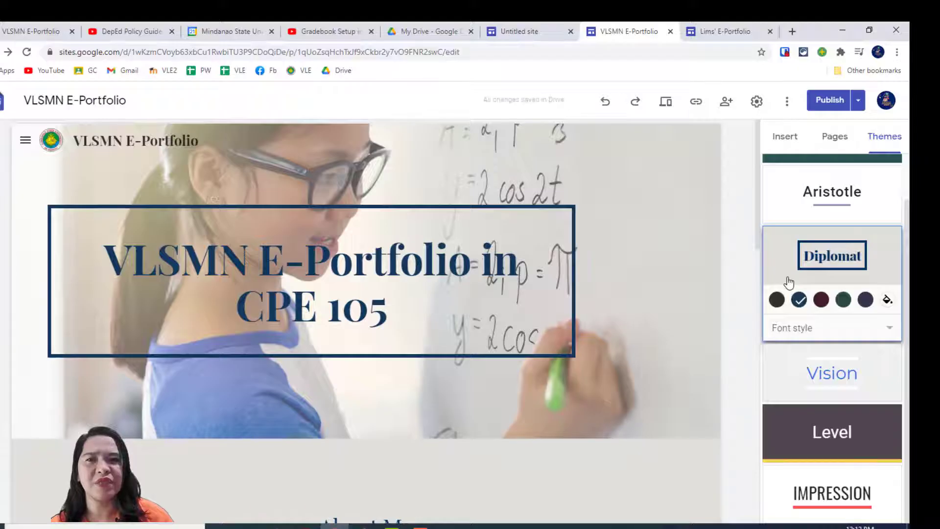
click(810, 337)
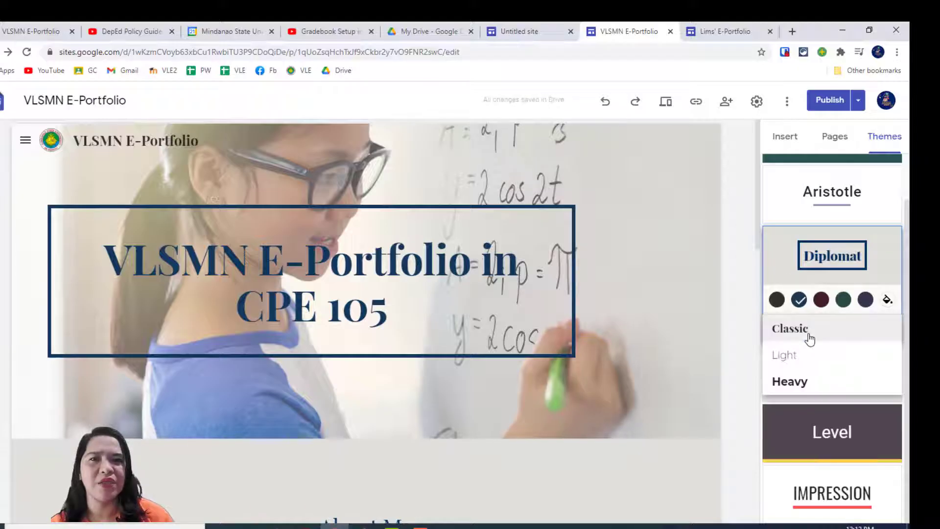
click(803, 362)
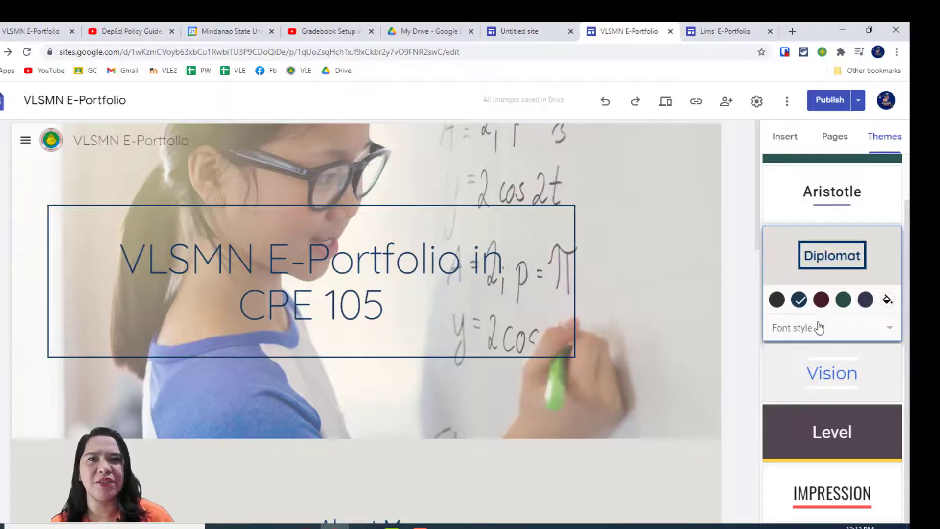
click(819, 328)
click(807, 360)
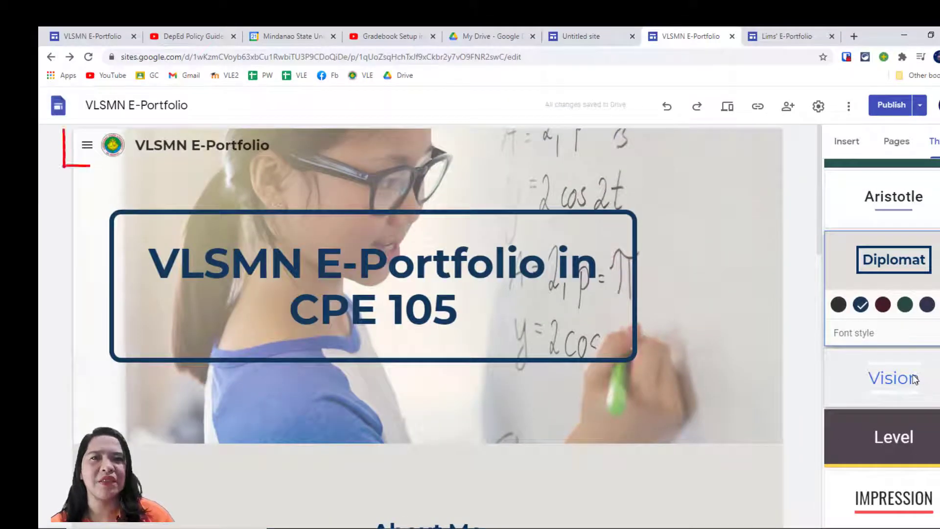
mouse_move(737, 362)
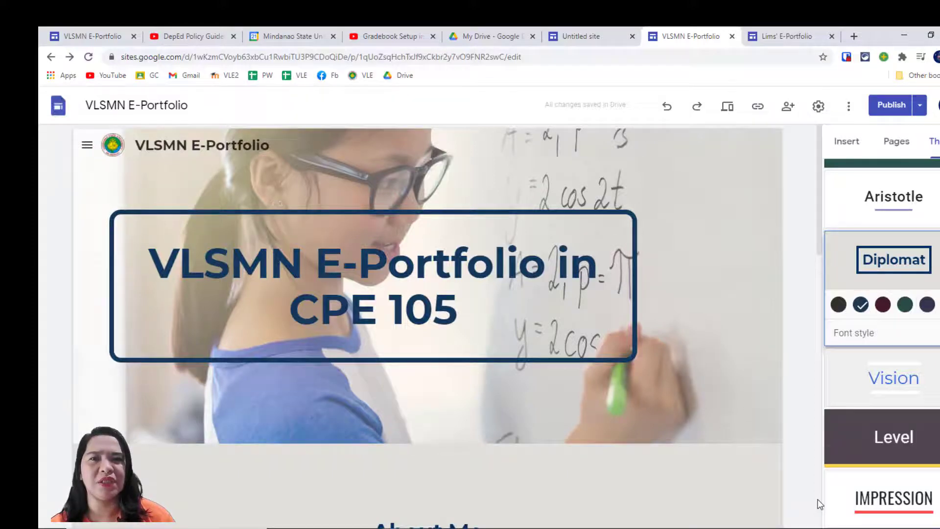
Switch the navigation mode between Top and Side in Settings > Navigation.
click(818, 107)
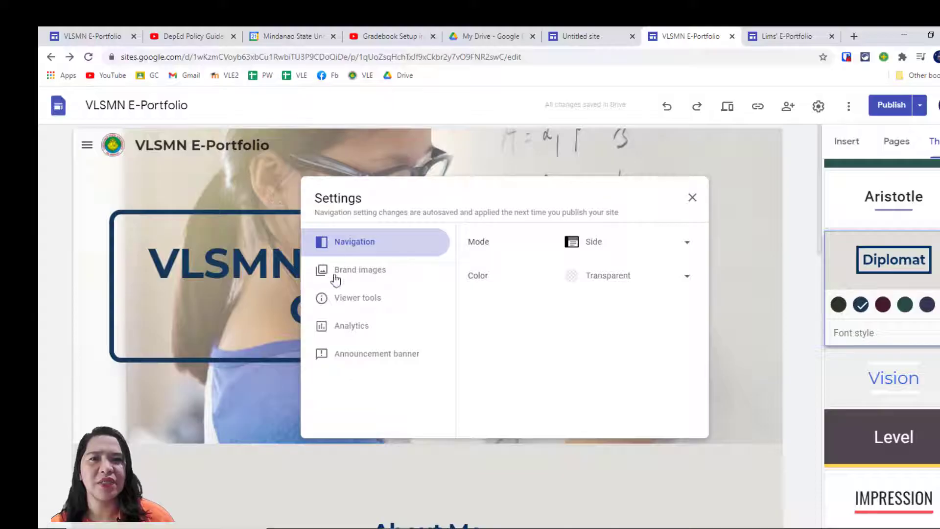
click(591, 245)
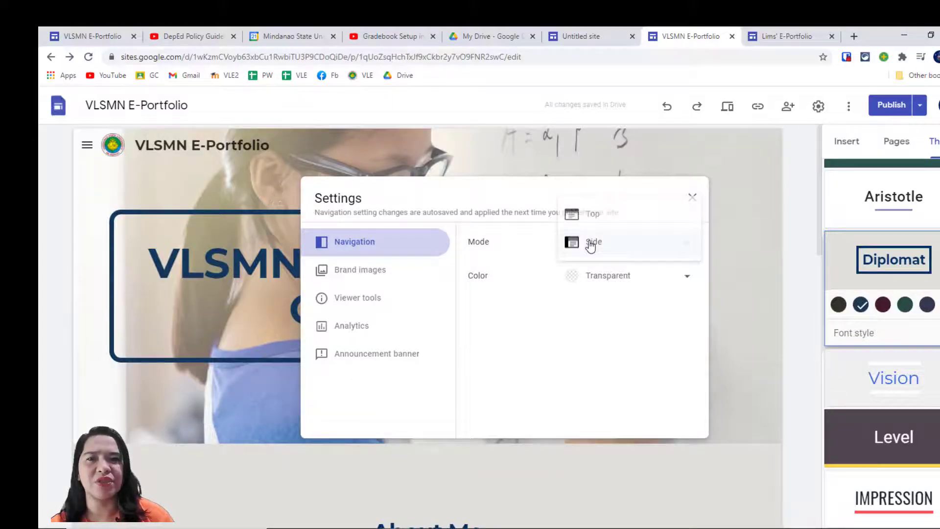
click(593, 218)
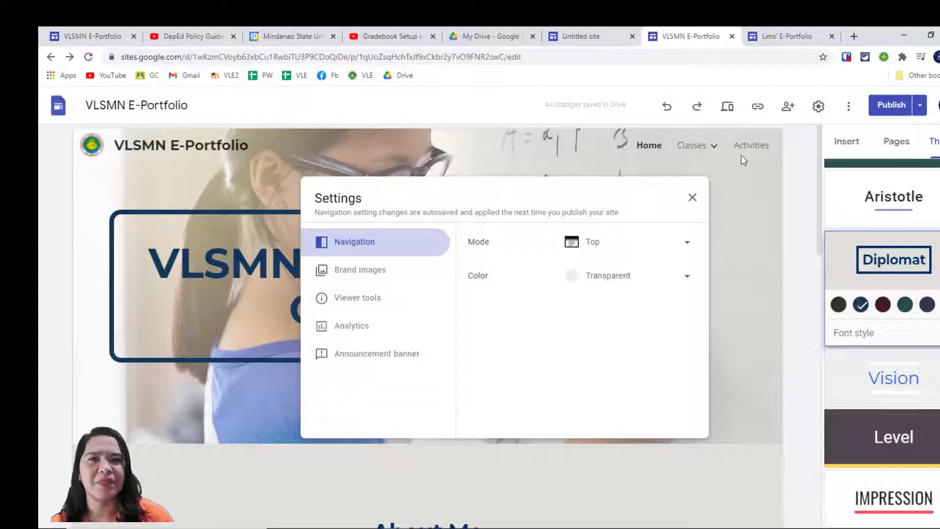
click(592, 243)
click(592, 274)
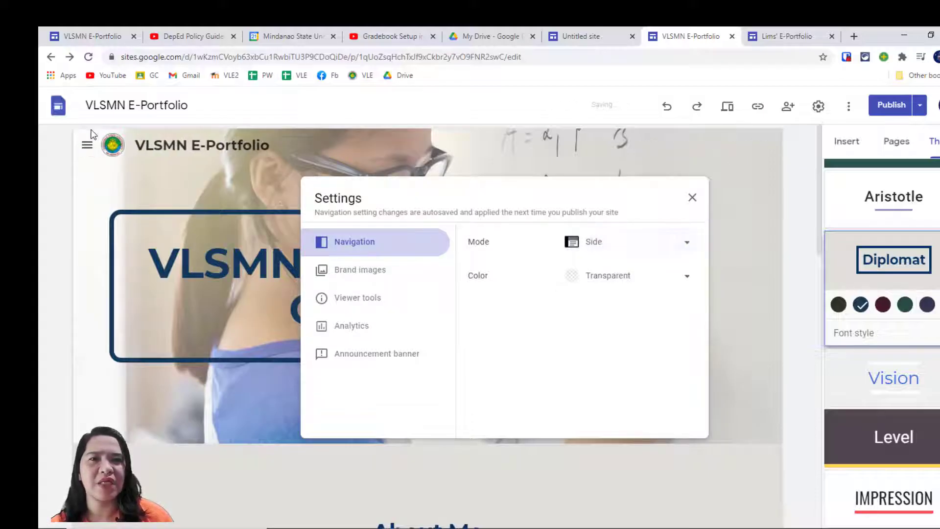
click(87, 148)
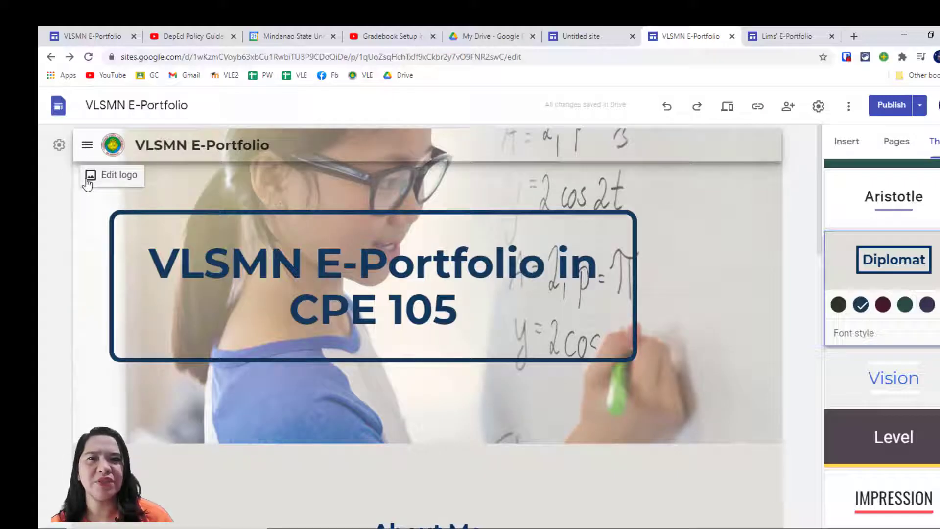
Test the side navigation menu by opening and closing it twice.
click(87, 145)
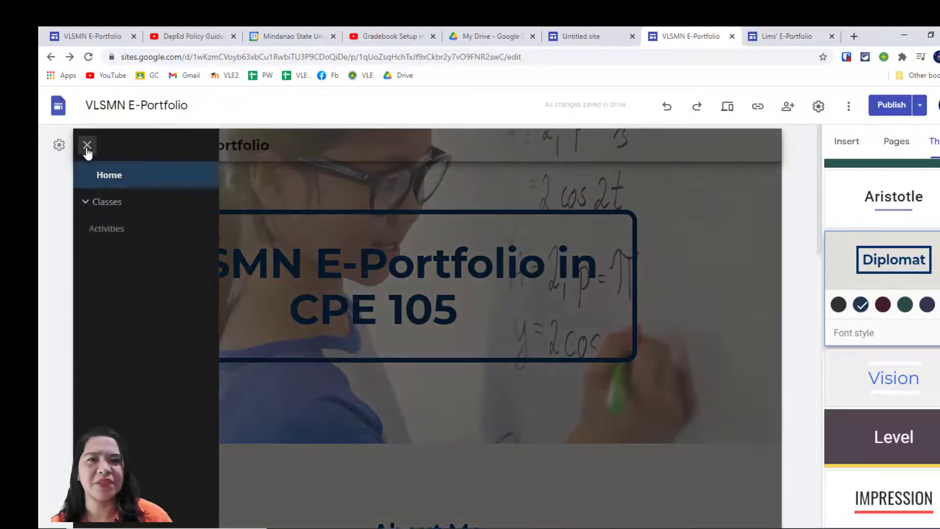
click(105, 184)
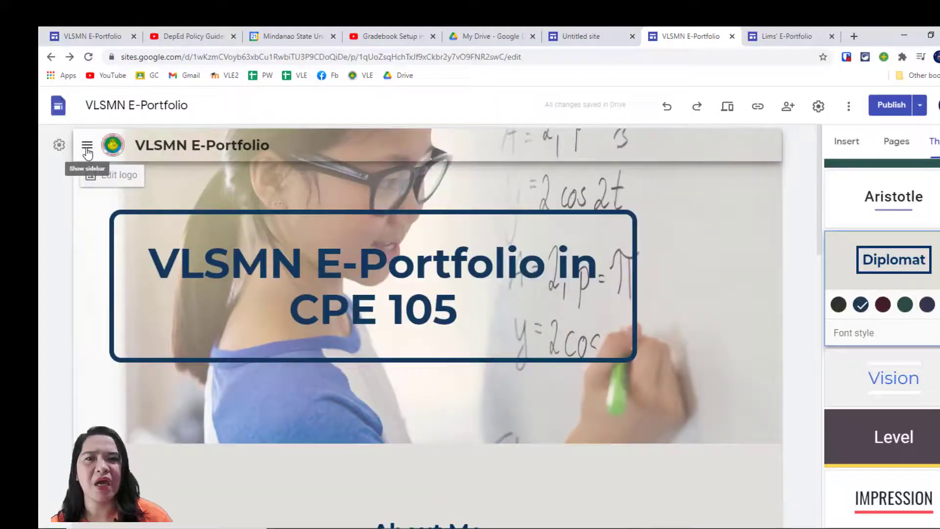
click(87, 145)
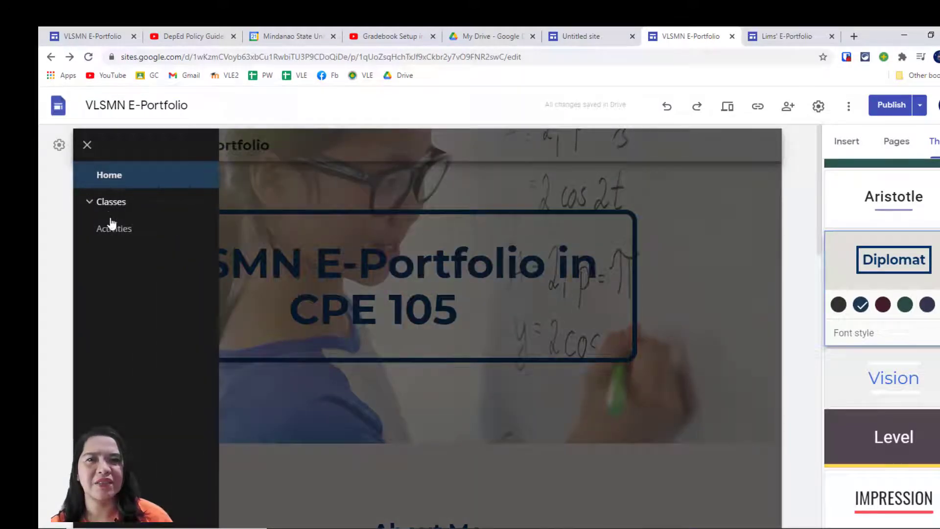
click(426, 191)
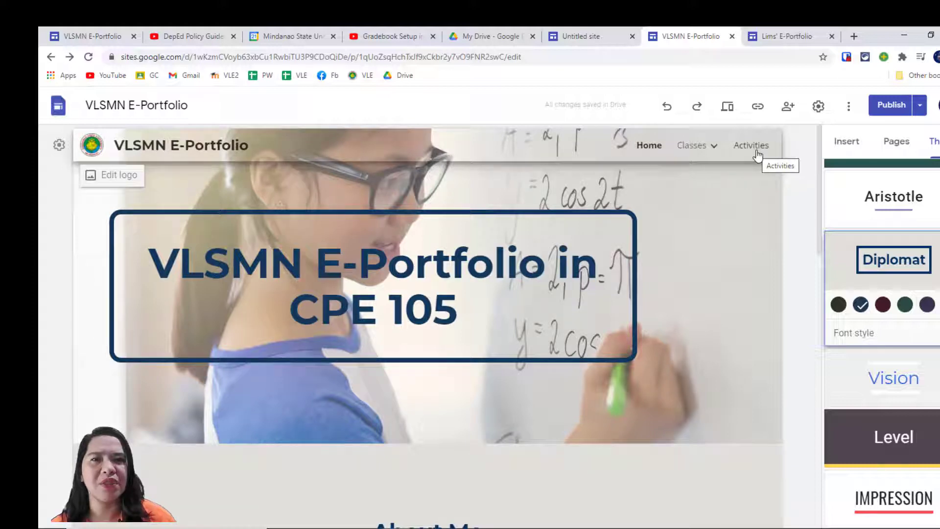
Set the navigation Color to Black in Settings > Navigation.
click(818, 108)
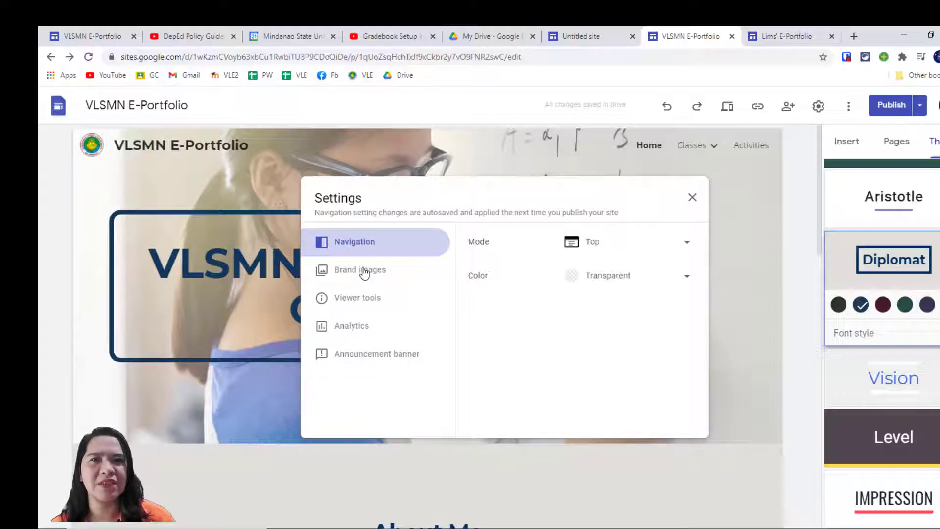
click(686, 282)
click(597, 330)
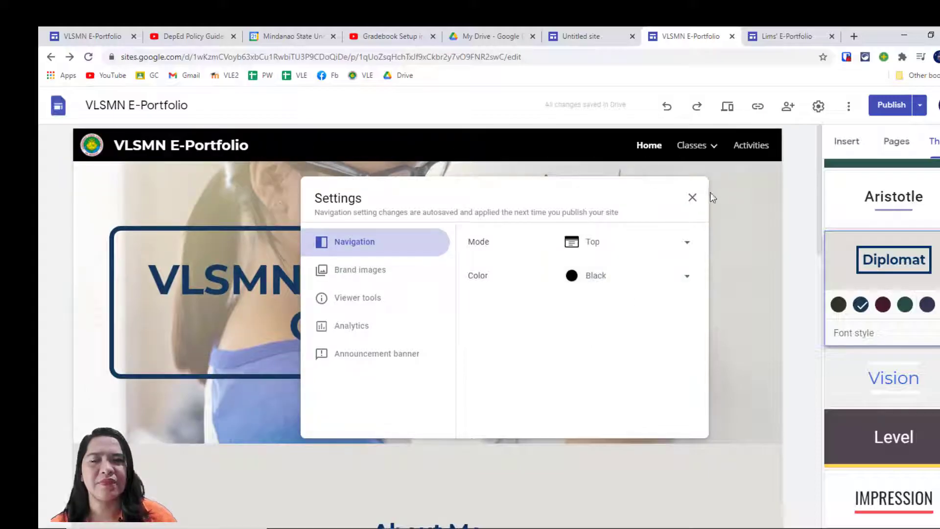
click(693, 198)
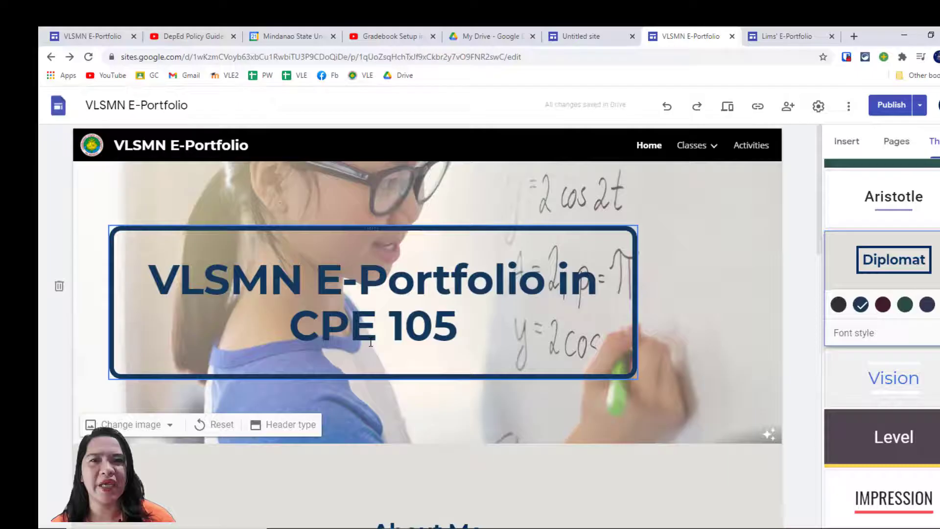
scroll(747, 372, down, 4)
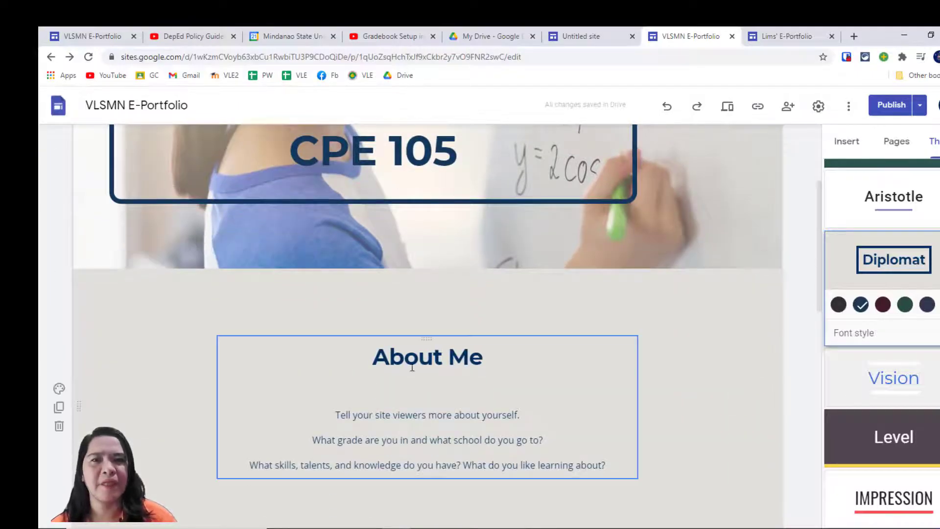
scroll(549, 432, down, 10)
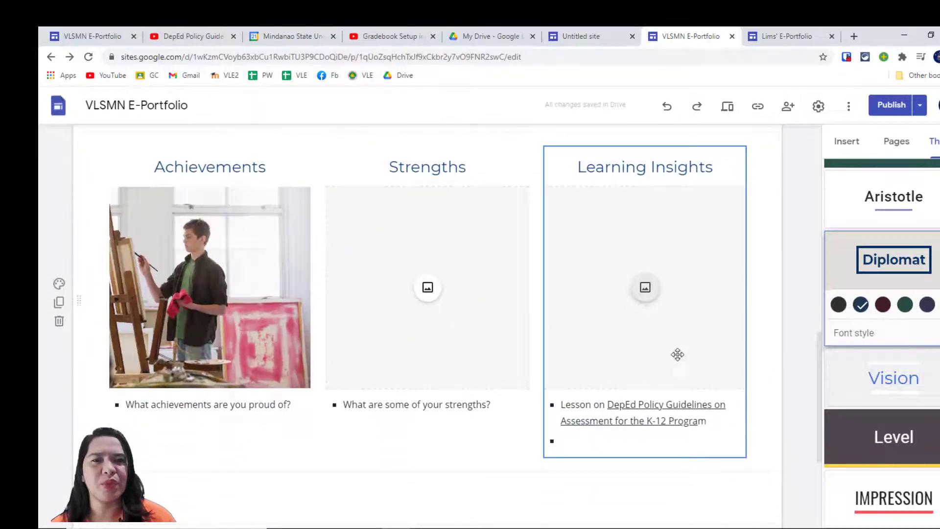
drag(819, 387, 816, 148)
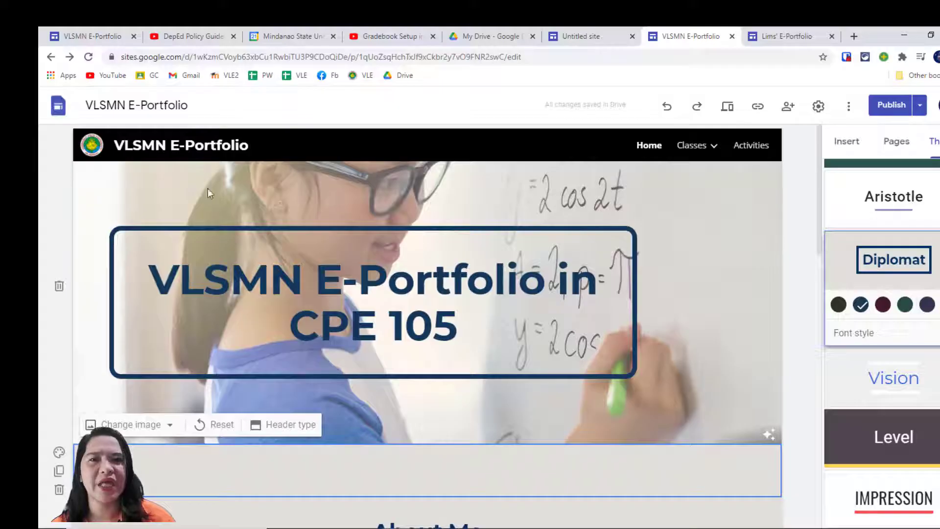
Try Cover, Large banner, Banner and Title only header types, finishing on Cover.
click(281, 430)
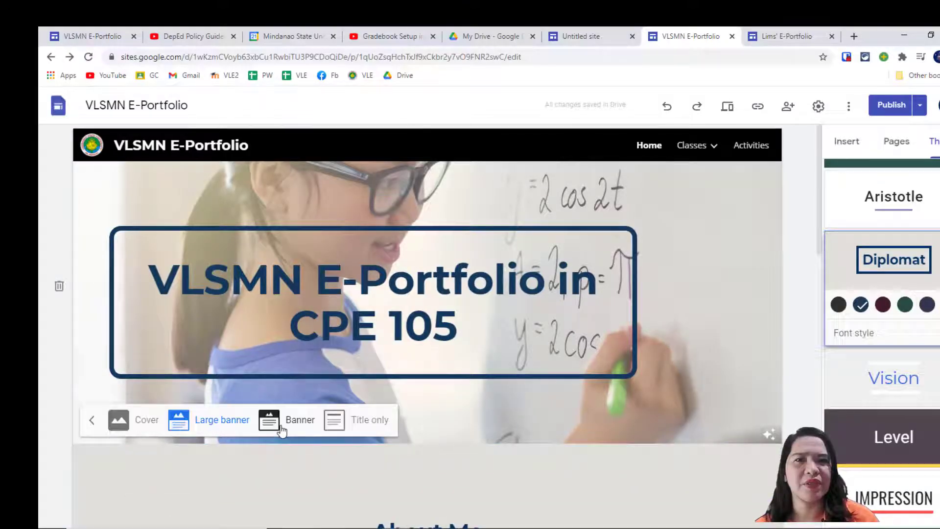
click(134, 426)
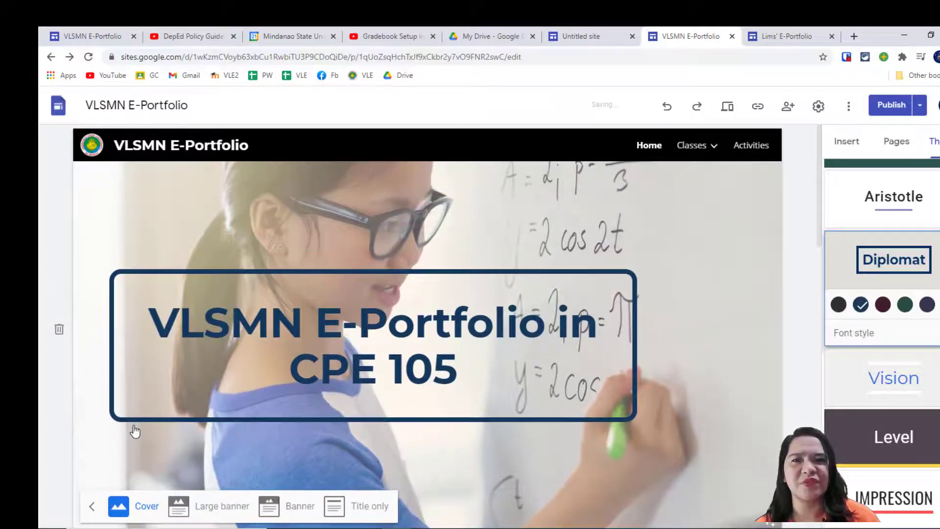
scroll(94, 426, down, 1)
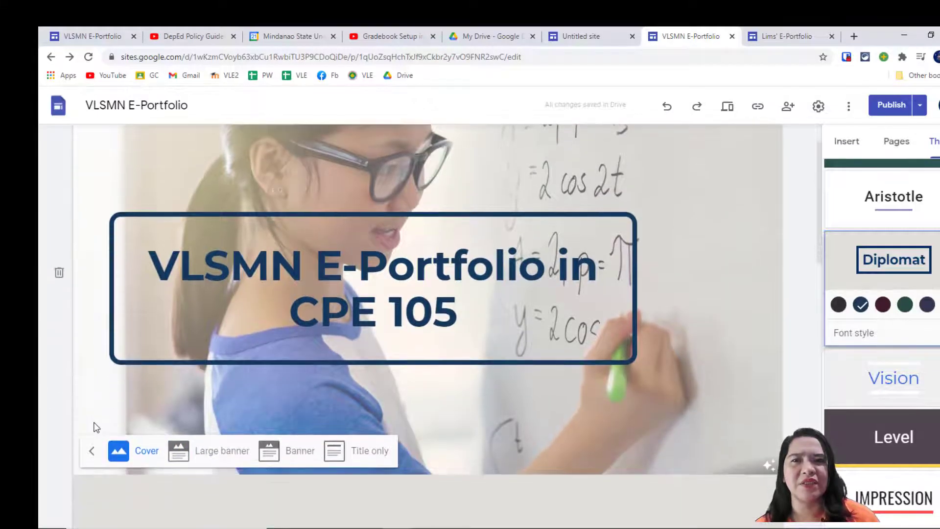
scroll(83, 387, up, 1)
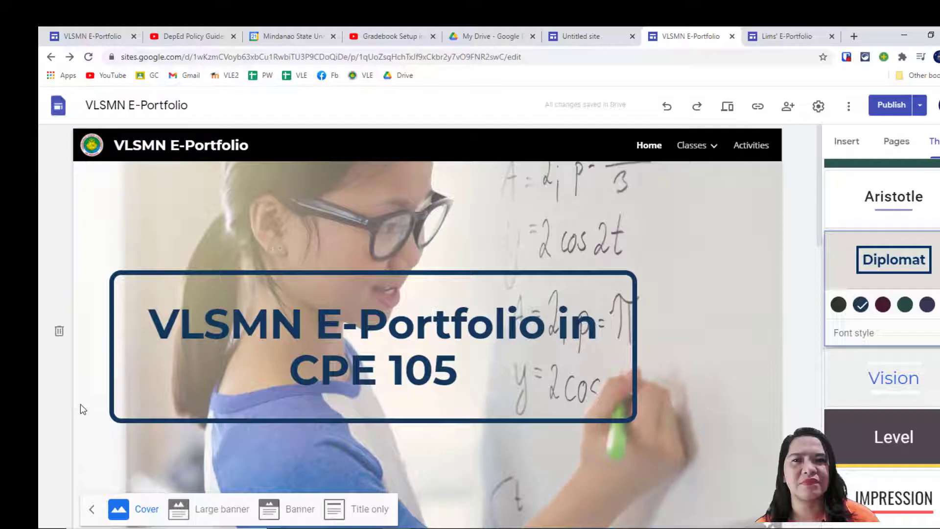
click(197, 511)
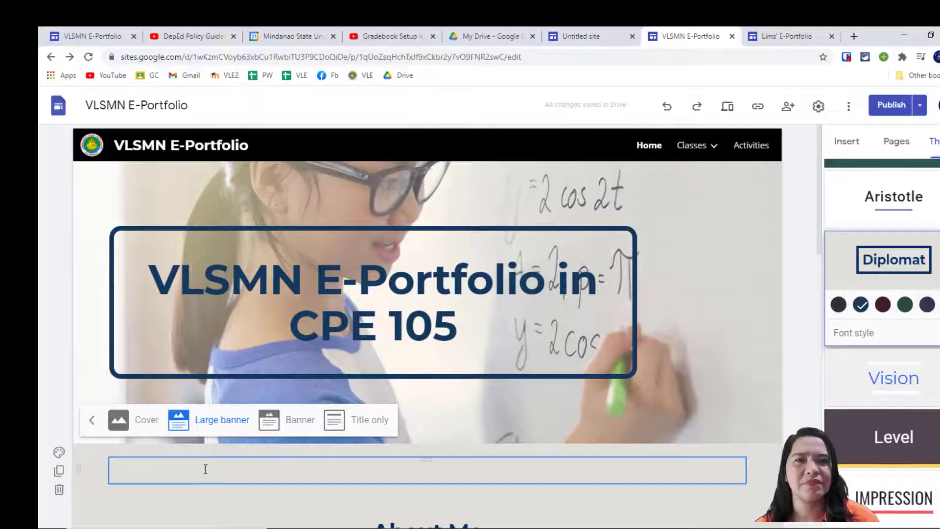
click(293, 420)
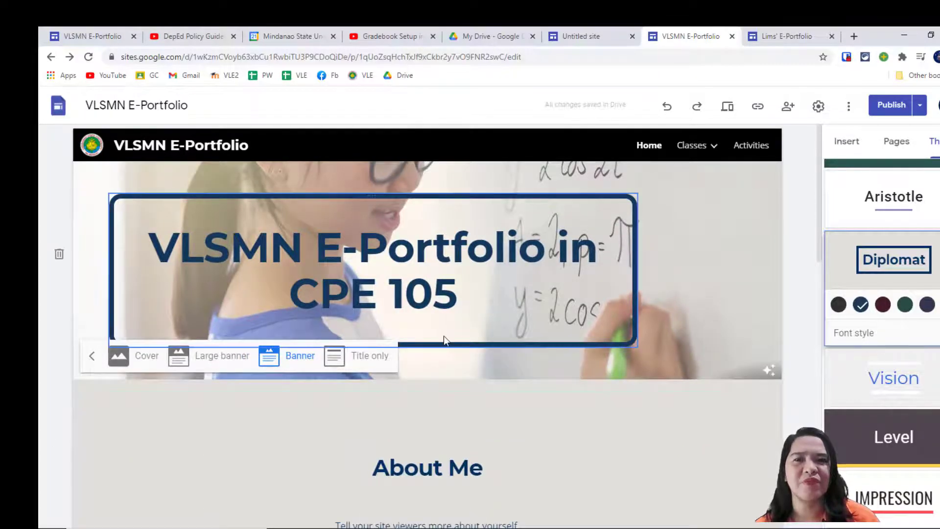
click(355, 356)
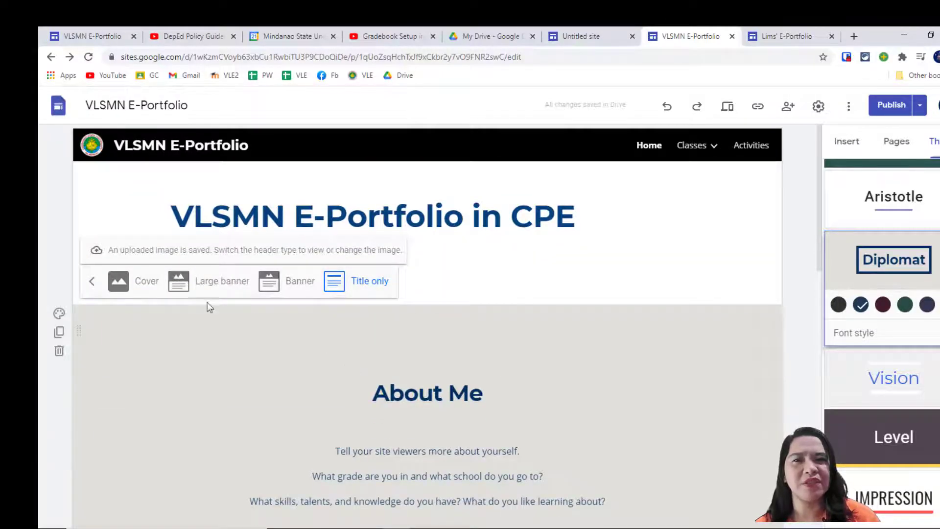
click(135, 285)
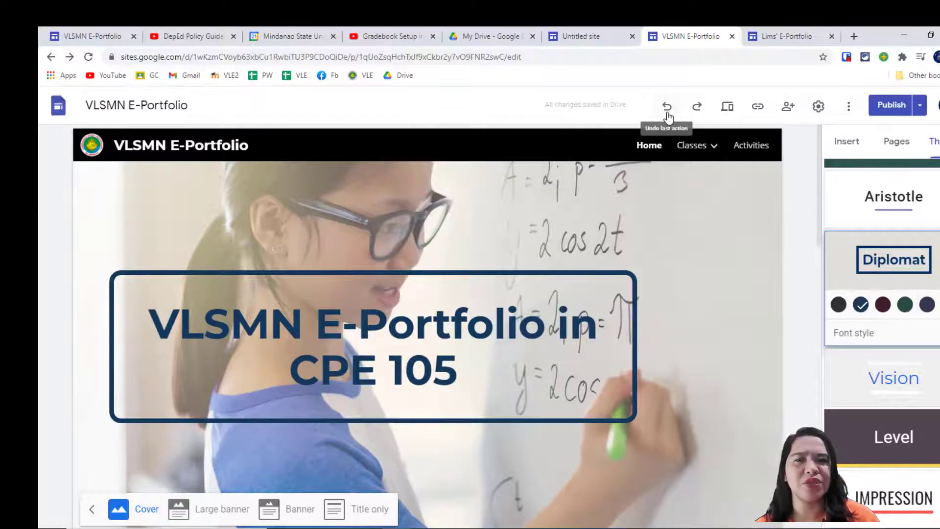
Copy the About Me section with the Duplicate section icon on its toolbar.
scroll(700, 352, down, 6)
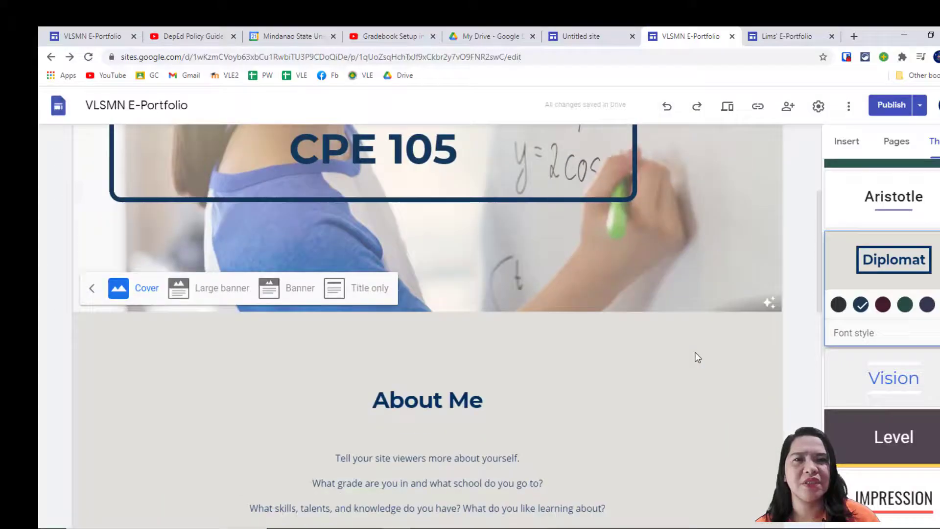
scroll(596, 265, down, 3)
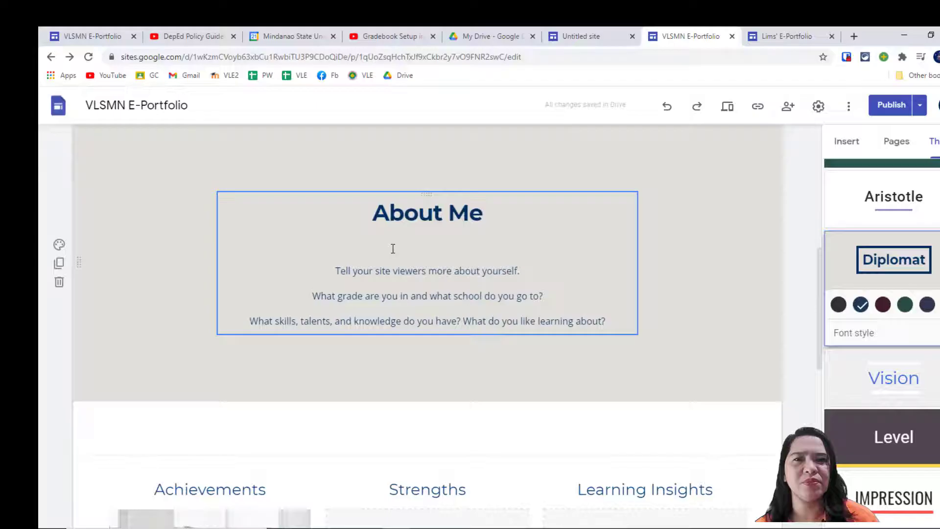
click(468, 305)
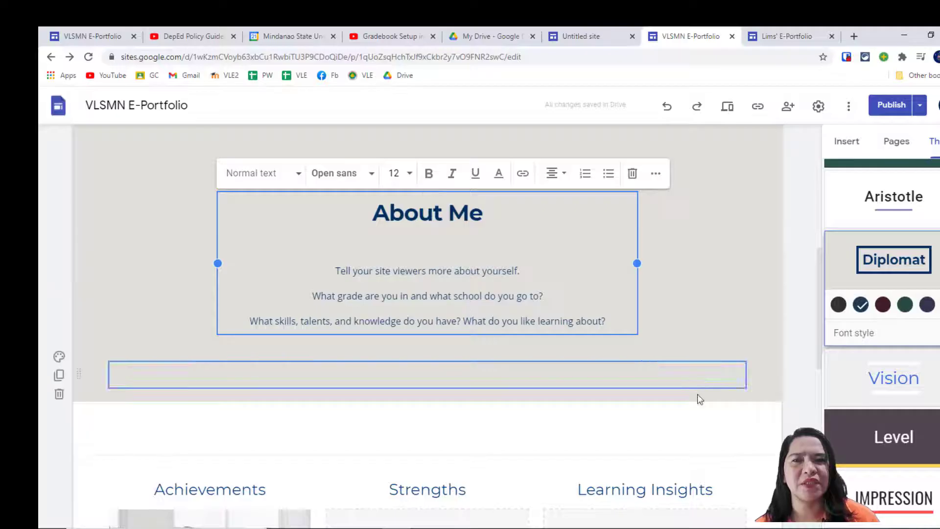
click(646, 447)
scroll(386, 438, down, 1)
scroll(386, 439, down, 3)
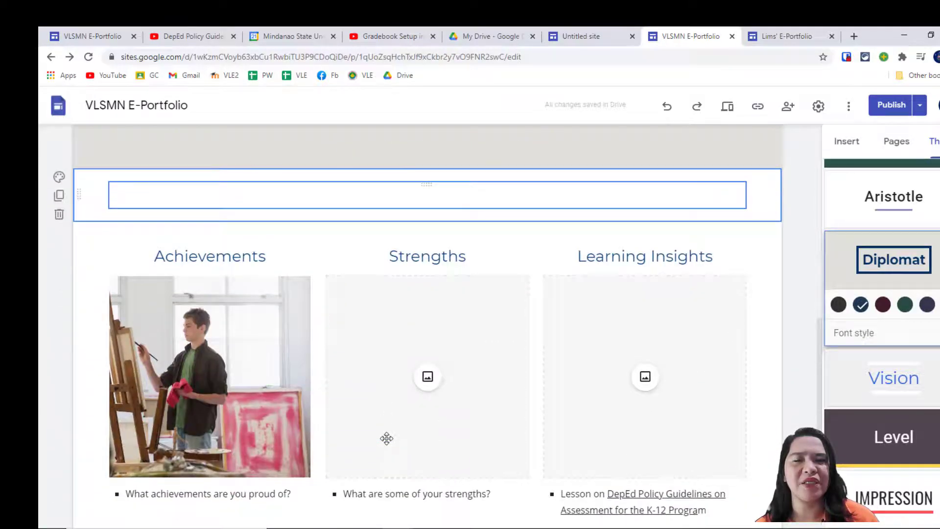
scroll(281, 404, up, 2)
scroll(281, 404, up, 4)
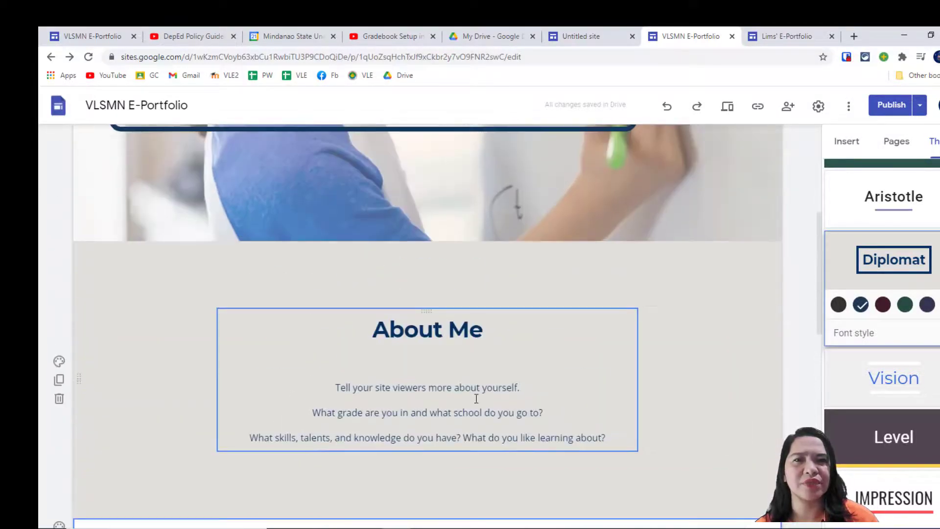
scroll(398, 395, down, 1)
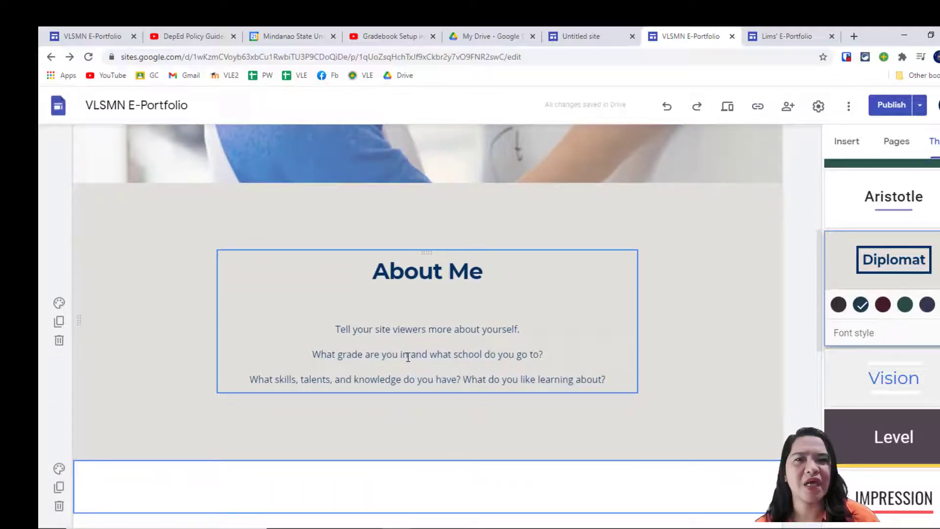
click(407, 357)
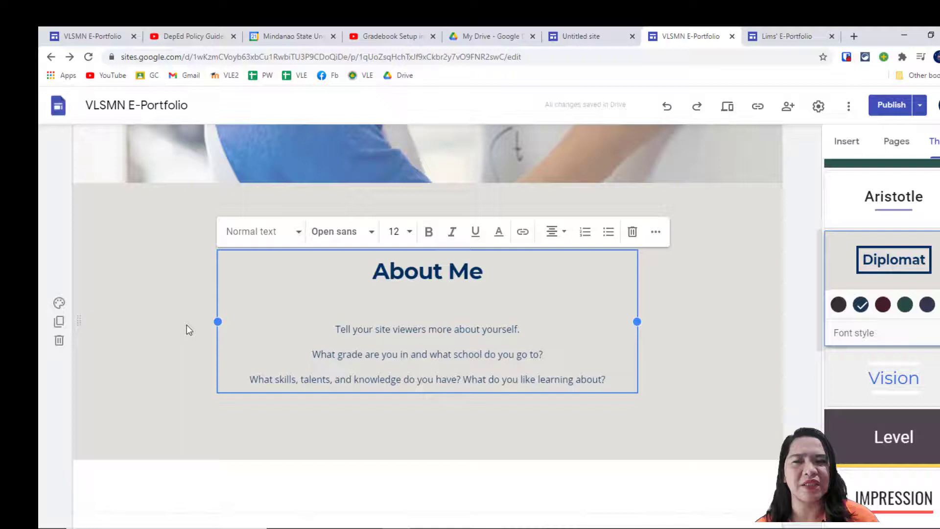
click(60, 323)
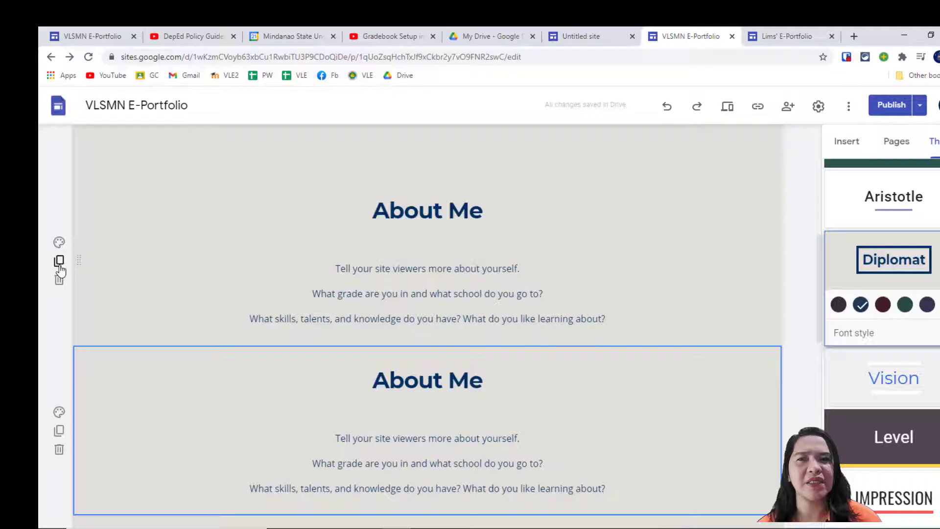
Remove the copied About Me section with its Delete section icon.
click(352, 253)
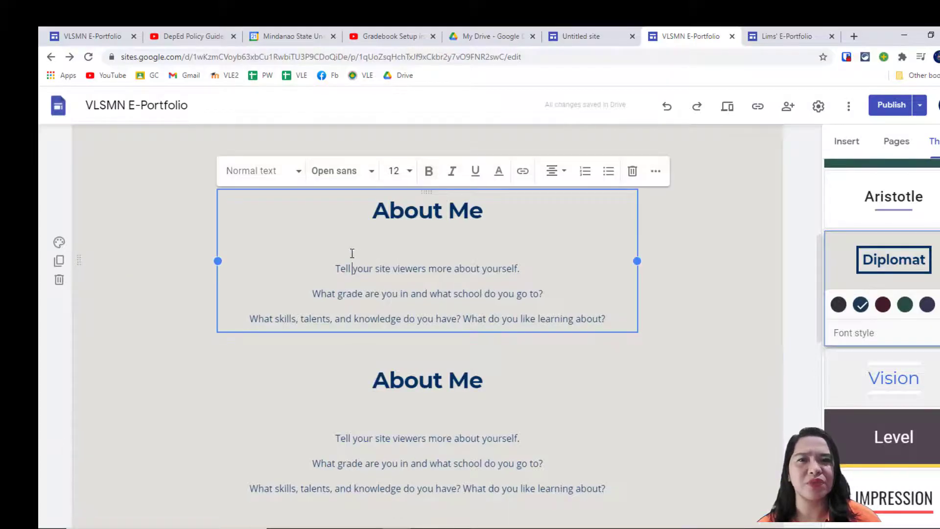
click(58, 283)
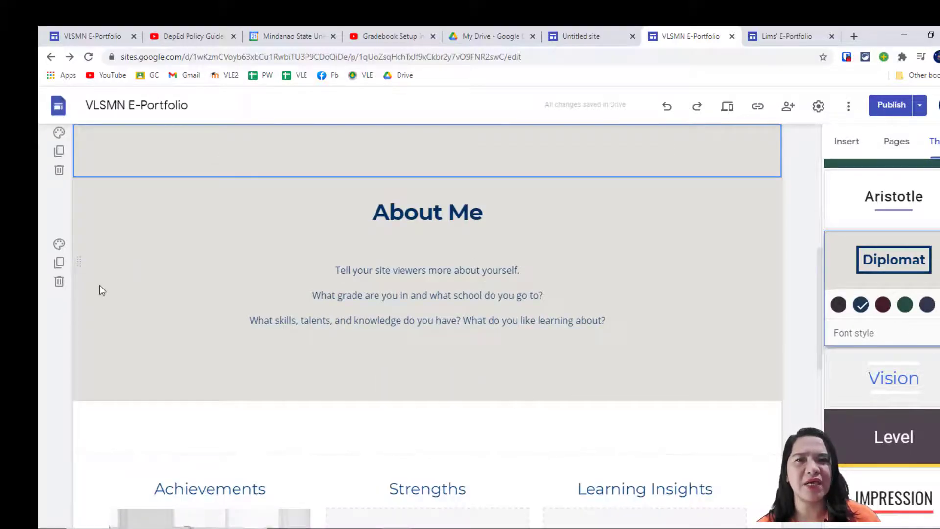
scroll(123, 300, up, 3)
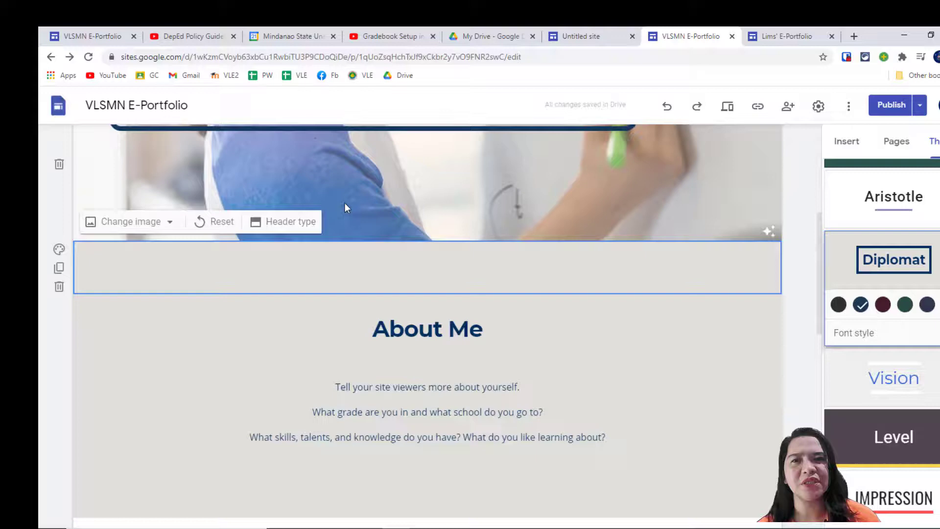
Drag the About Me section below the Achievements, Strengths and Learning Insights columns.
scroll(354, 472, down, 3)
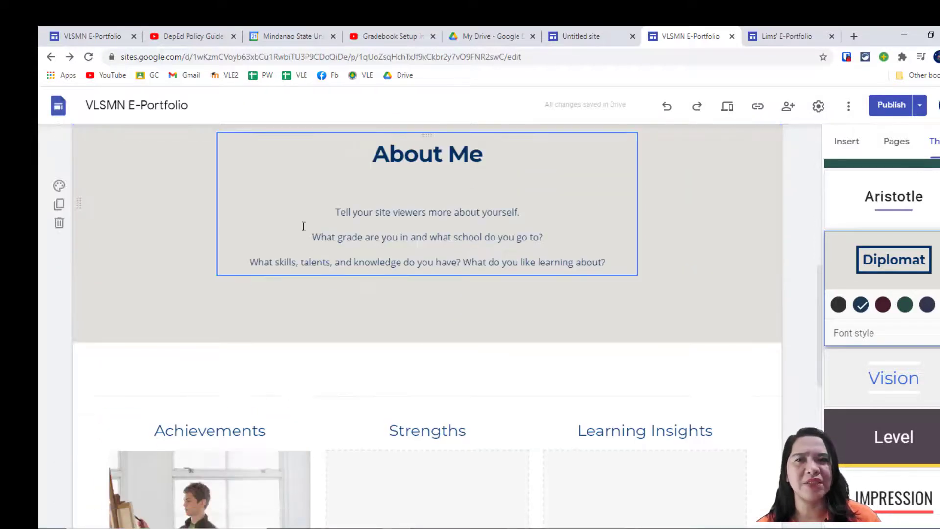
scroll(348, 190, up, 1)
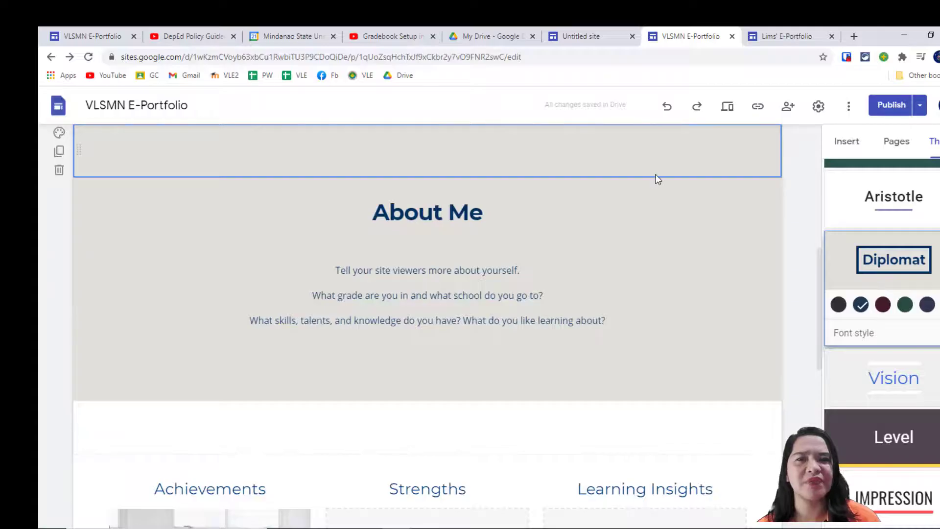
scroll(696, 297, up, 1)
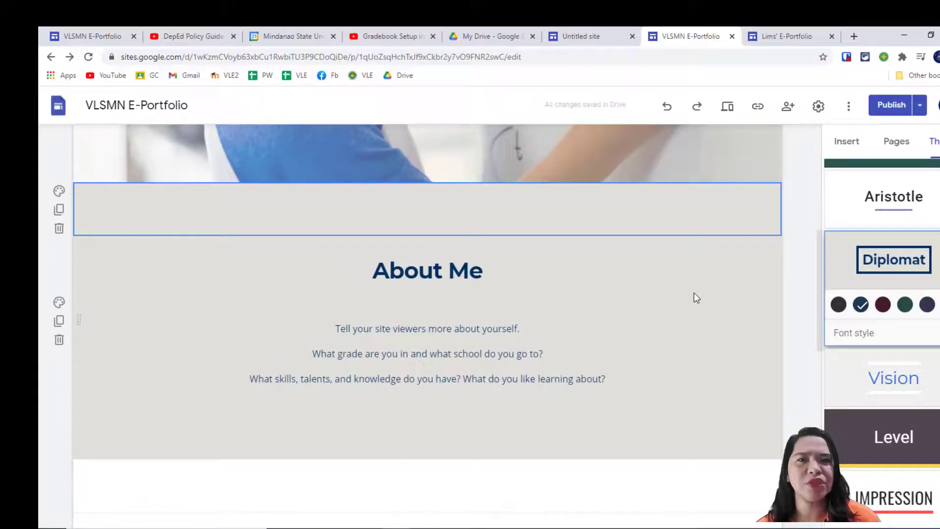
scroll(696, 297, down, 5)
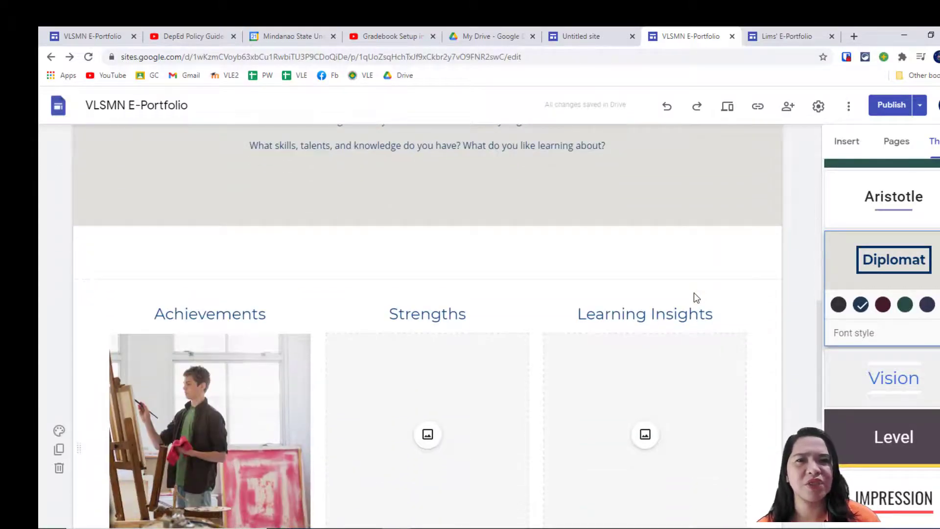
scroll(694, 292, down, 3)
scroll(693, 293, up, 6)
scroll(463, 247, up, 5)
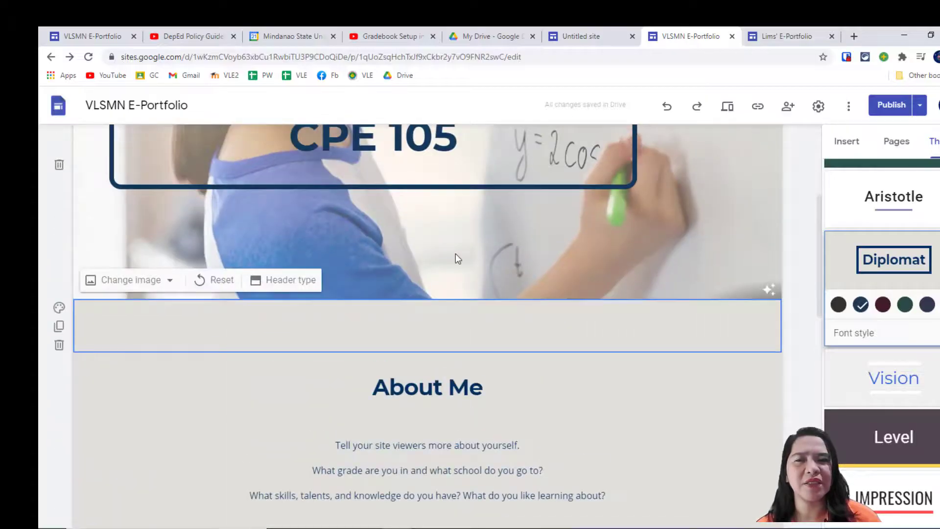
scroll(416, 294, up, 2)
scroll(342, 353, down, 2)
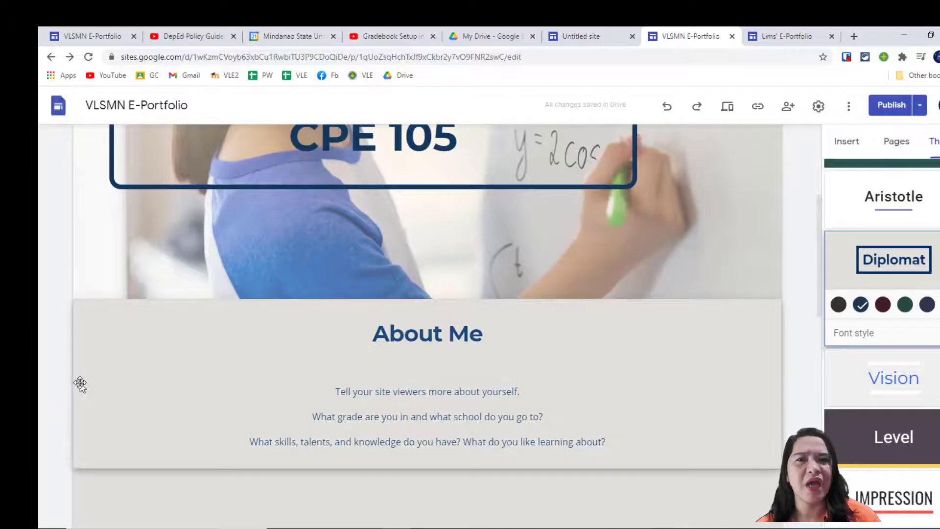
drag(80, 384, 75, 495)
scroll(414, 287, up, 5)
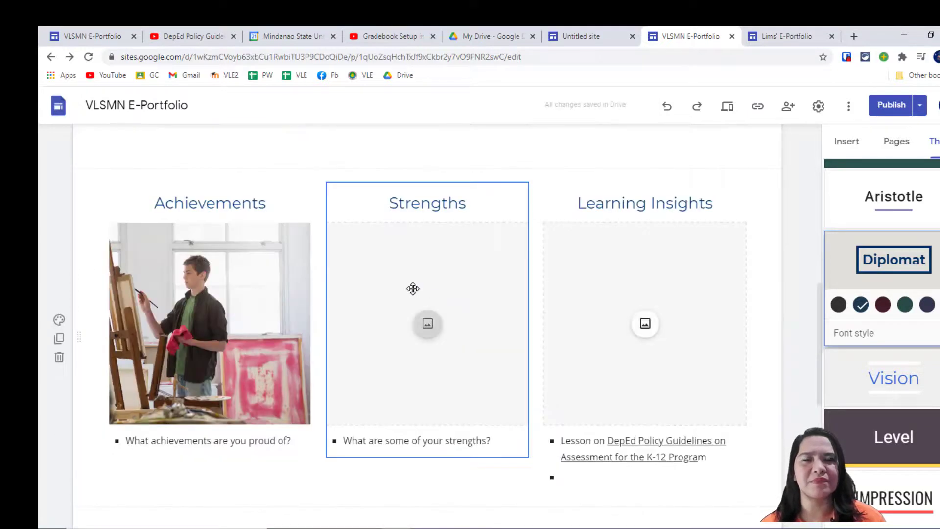
click(635, 210)
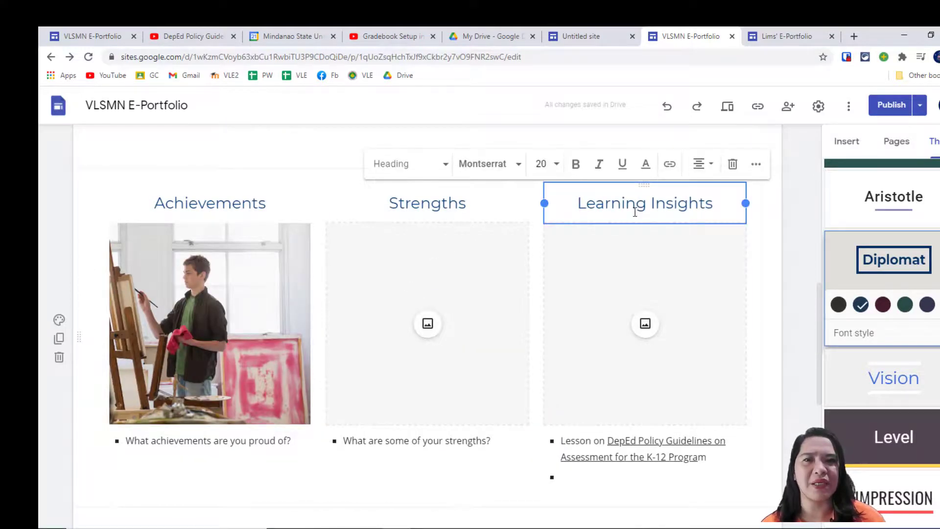
drag(576, 203, 699, 206)
click(719, 206)
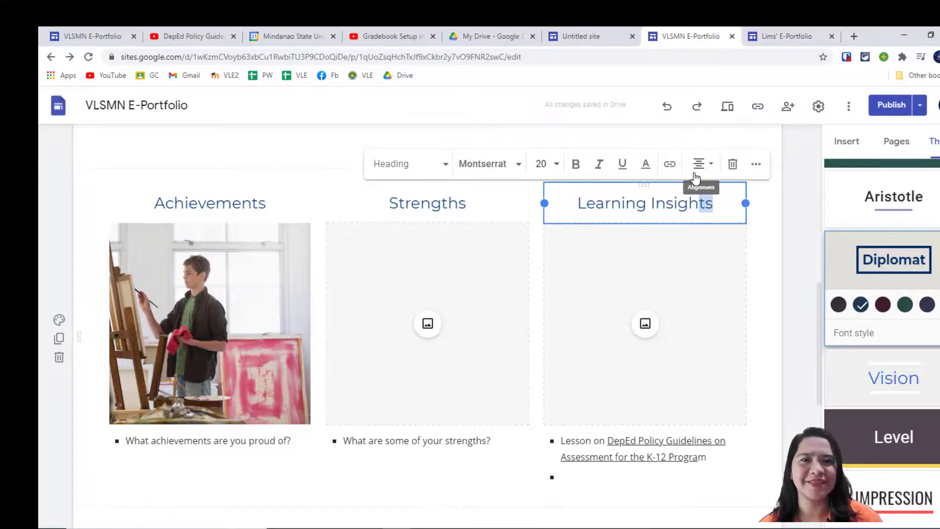
click(756, 163)
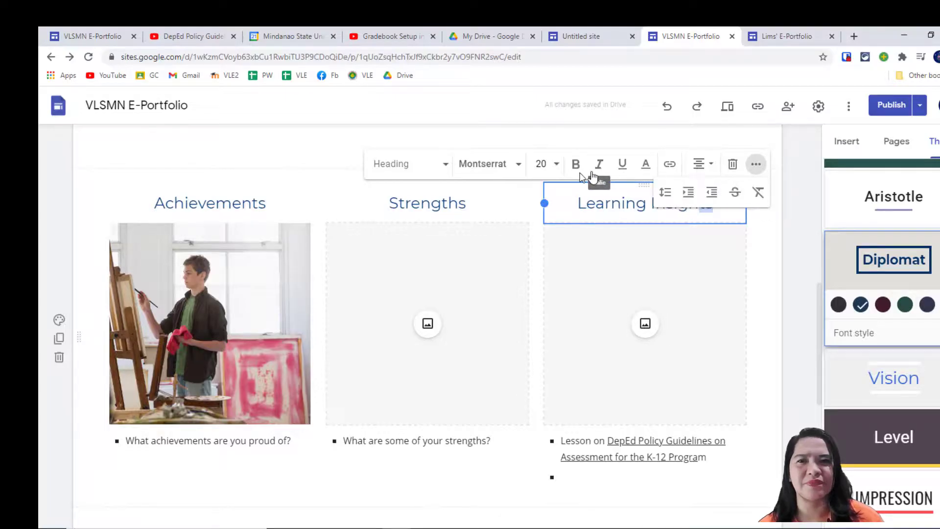
click(749, 290)
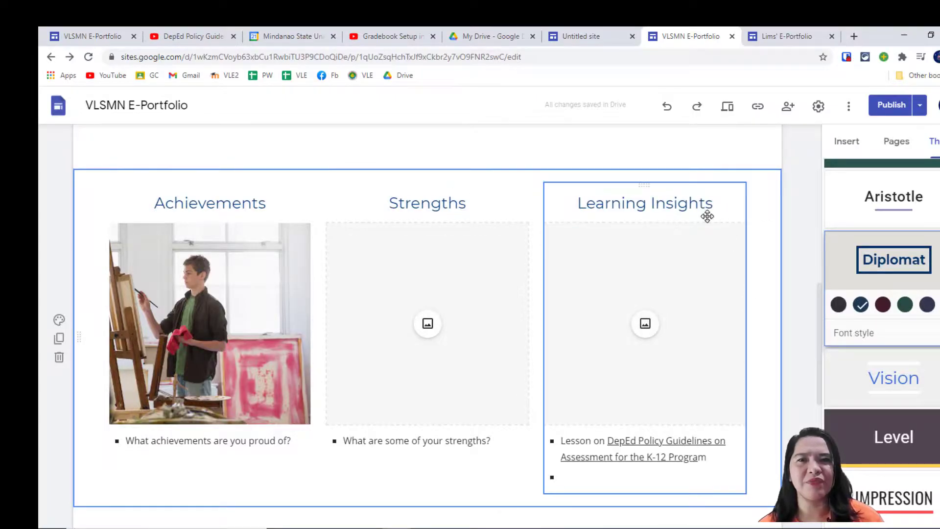
scroll(688, 369, down, 1)
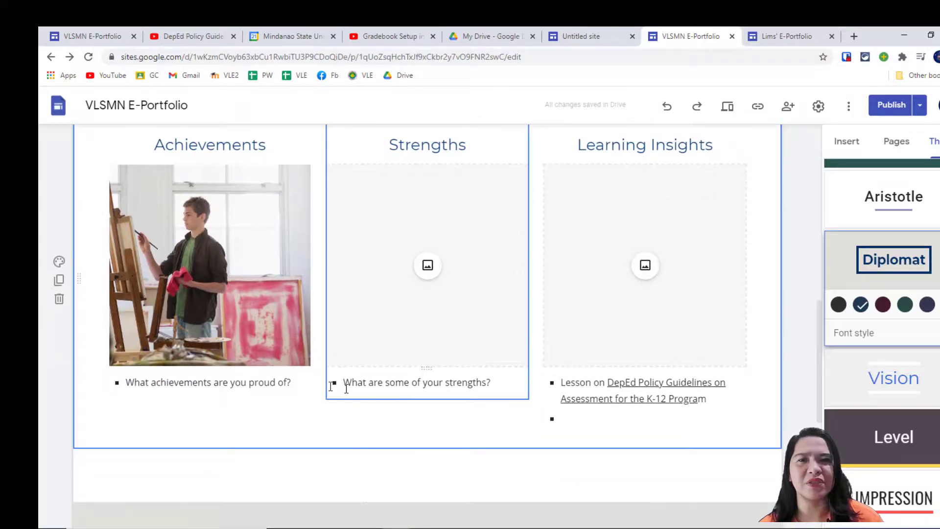
click(200, 384)
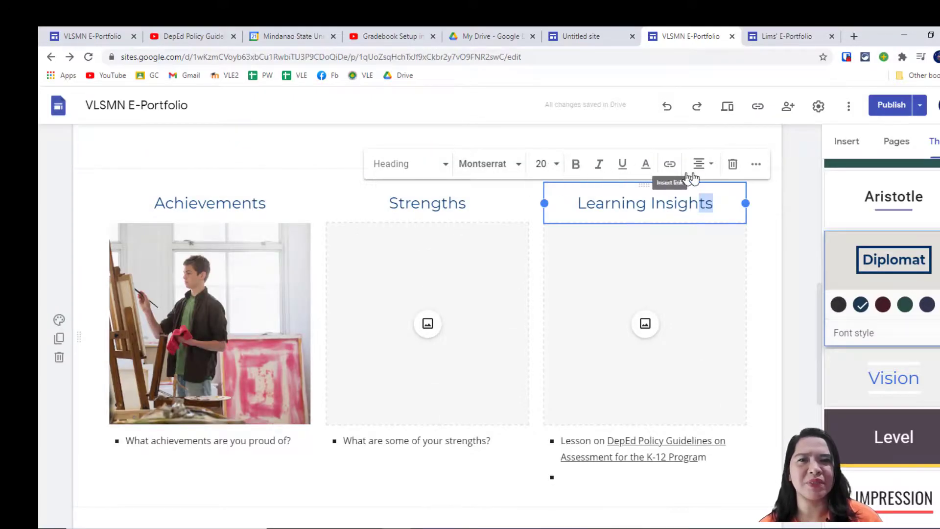
click(755, 164)
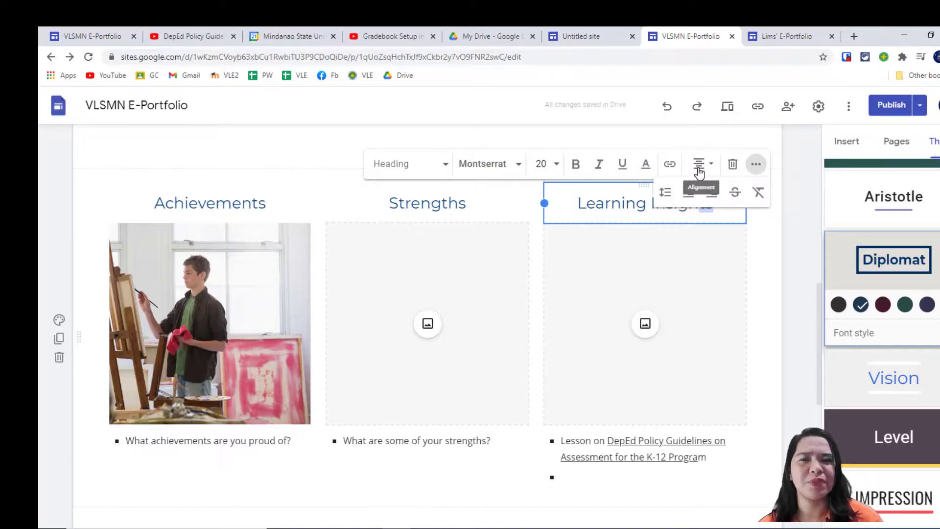
Select the DepEd Policy Guidelines lesson title and open its link settings.
click(751, 289)
scroll(693, 379, down, 1)
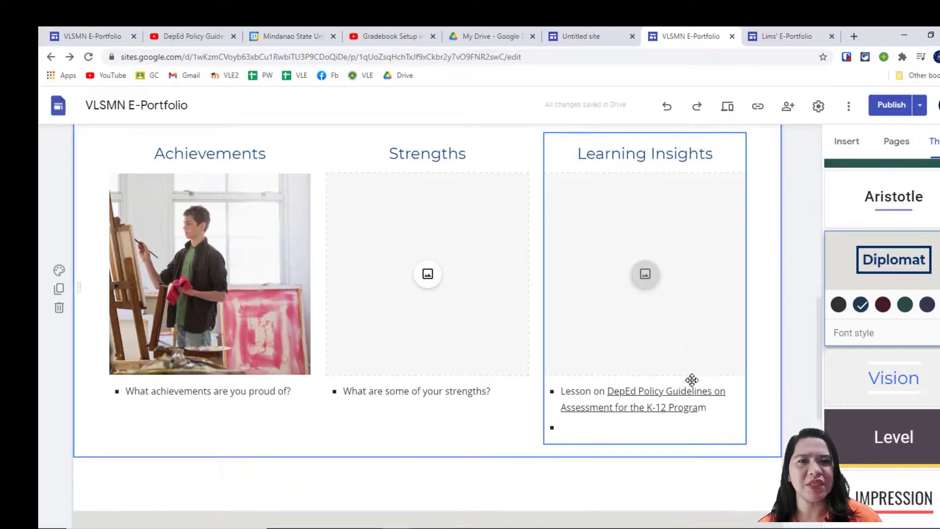
click(706, 398)
drag(706, 398, 616, 385)
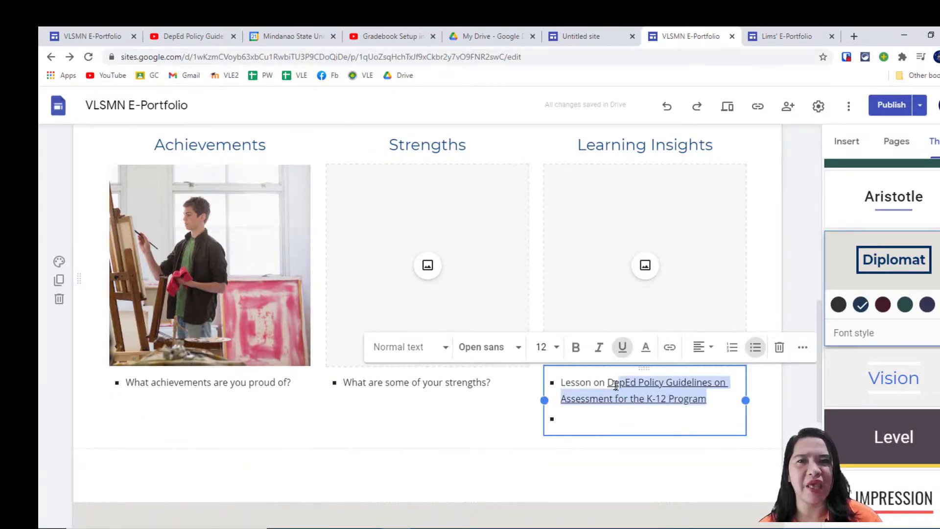
click(669, 347)
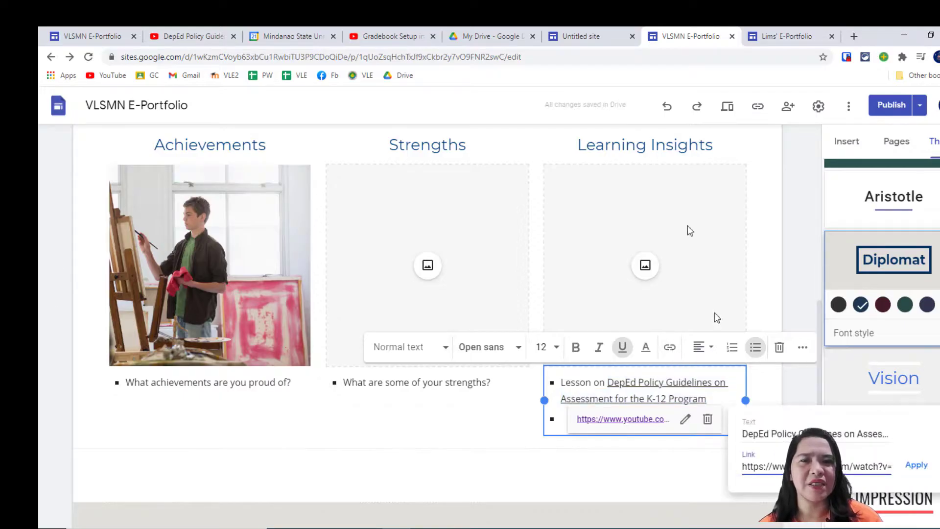
Check the link against the DepEd Policy Guidelines YouTube tab, then return to the site editor.
click(372, 37)
click(177, 37)
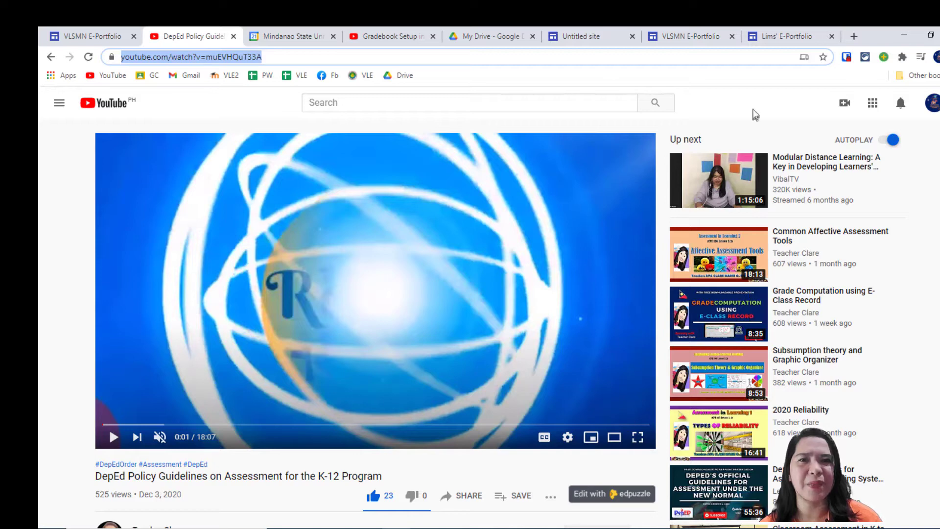
click(685, 36)
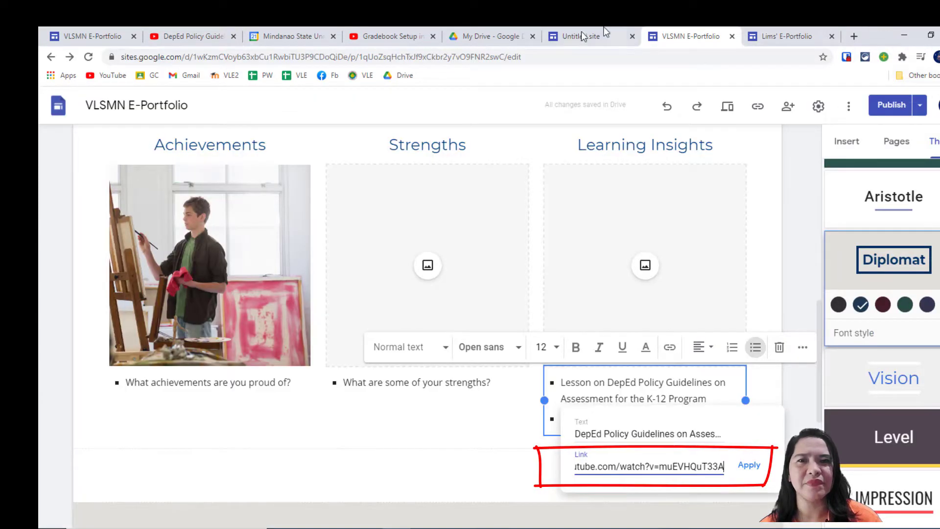